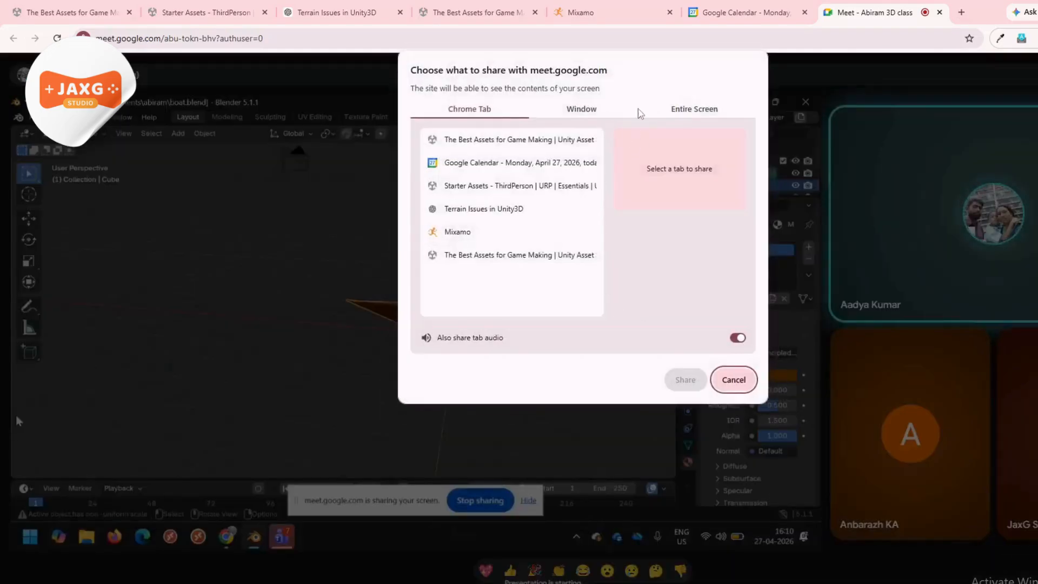
Share the Blender window with the meeting and switch to Blender
click(582, 109)
click(575, 183)
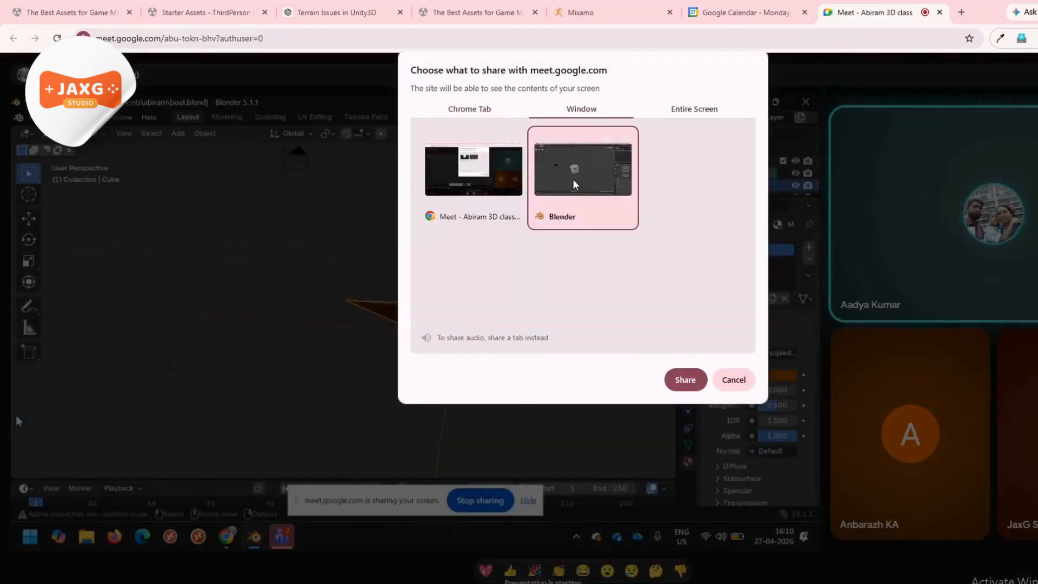
click(685, 380)
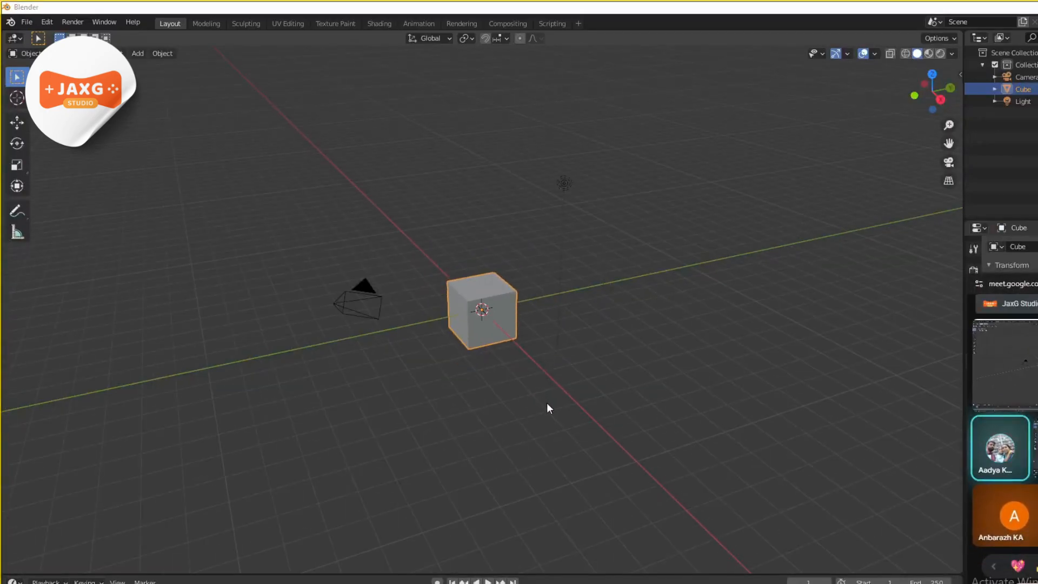
scroll(522, 361, up, 3)
middle_drag(586, 370, 624, 349)
scroll(573, 372, up, 3)
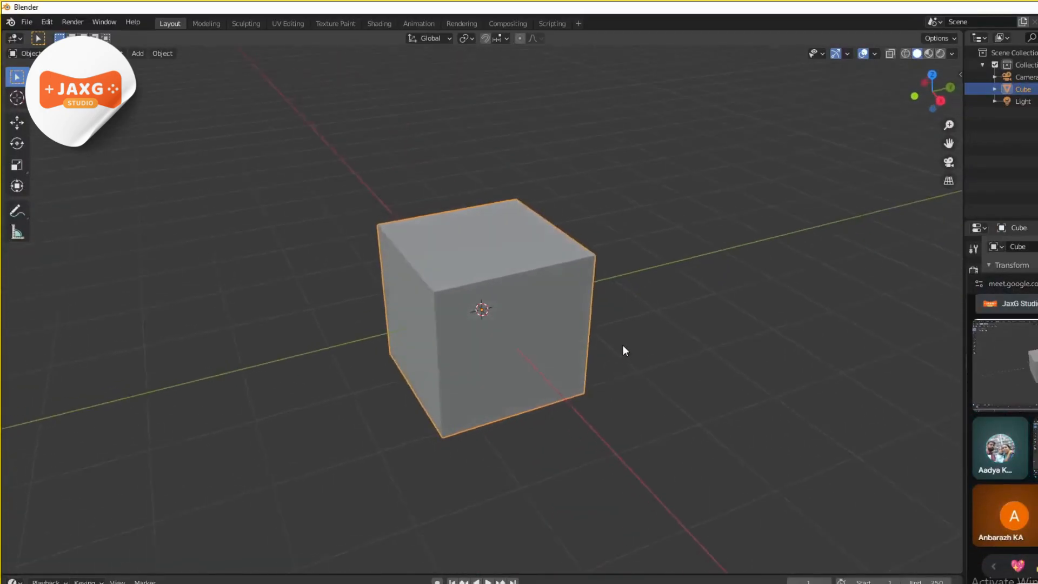
key(grave)
click(395, 236)
scroll(401, 281, down, 3)
middle_drag(403, 277, 472, 331)
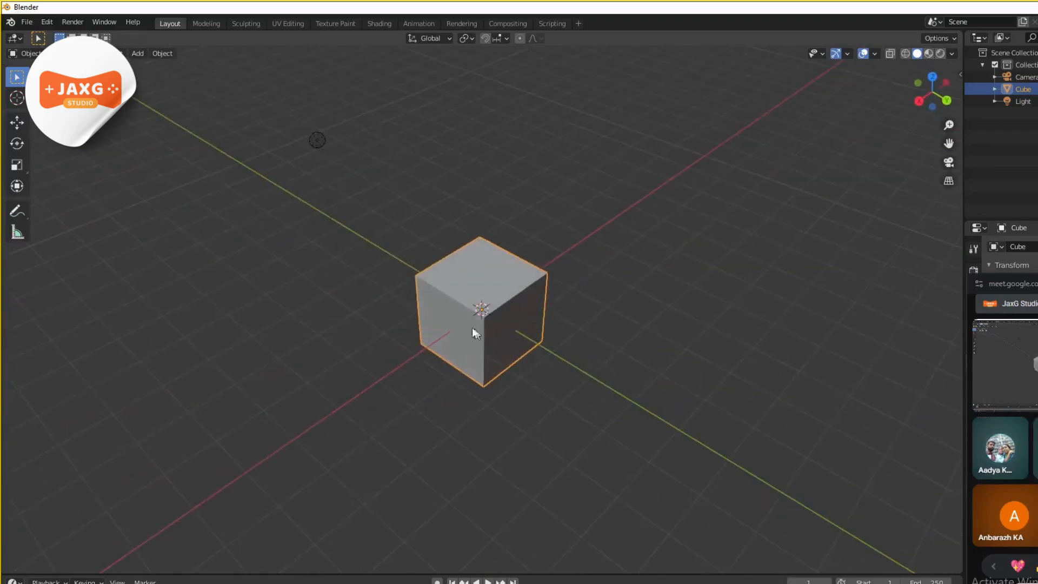
key(KP_1)
key(Tab)
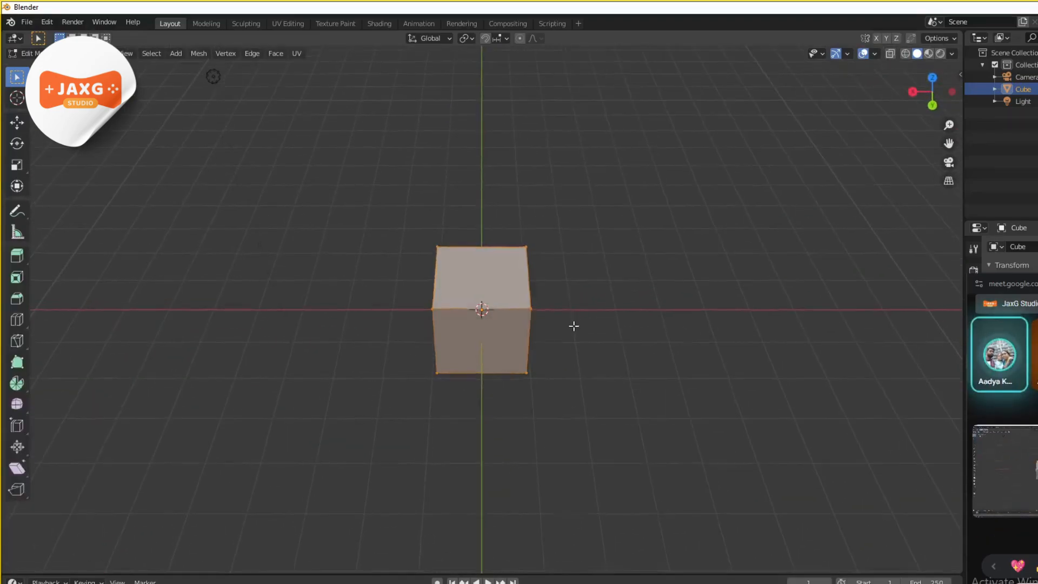
middle_drag(573, 326, 507, 268)
scroll(563, 308, up, 3)
scroll(482, 305, down, 4)
Return to Object Mode and raise the cube along the Z axis above the world origin
key(Tab)
key(g)
key(z)
click(499, 294)
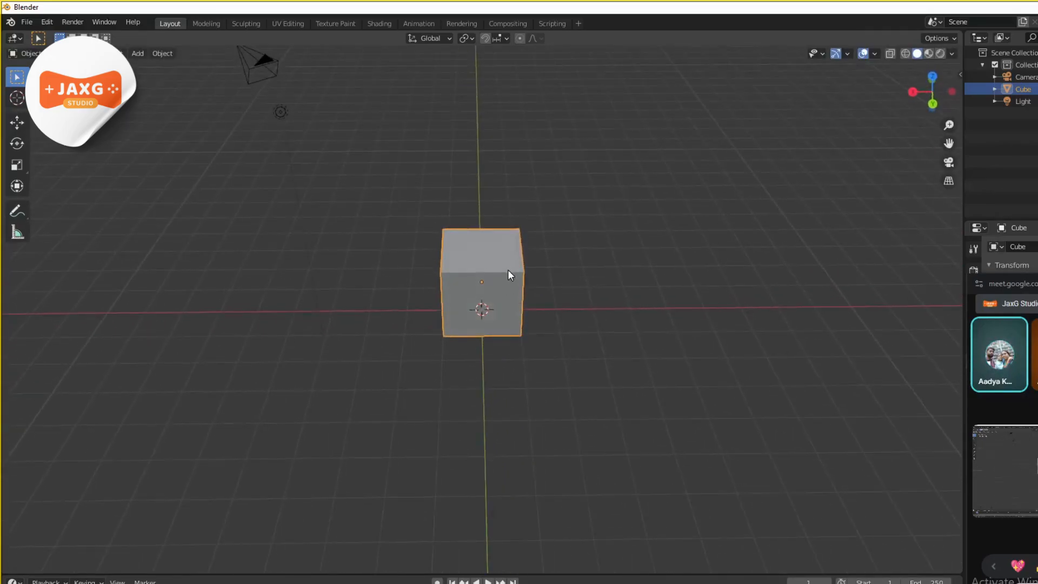
key(g)
key(x)
key(Escape)
Stretch the cube along the X axis into a long block
key(s)
key(x)
click(646, 300)
Using face selection, scale the block's bottom face down along the Y axis to form a narrow keel
middle_drag(634, 325, 605, 323)
key(Tab)
click(346, 307)
key(3)
click(374, 320)
shift+click(611, 324)
key(s)
key(y)
click(736, 301)
key(s)
key(y)
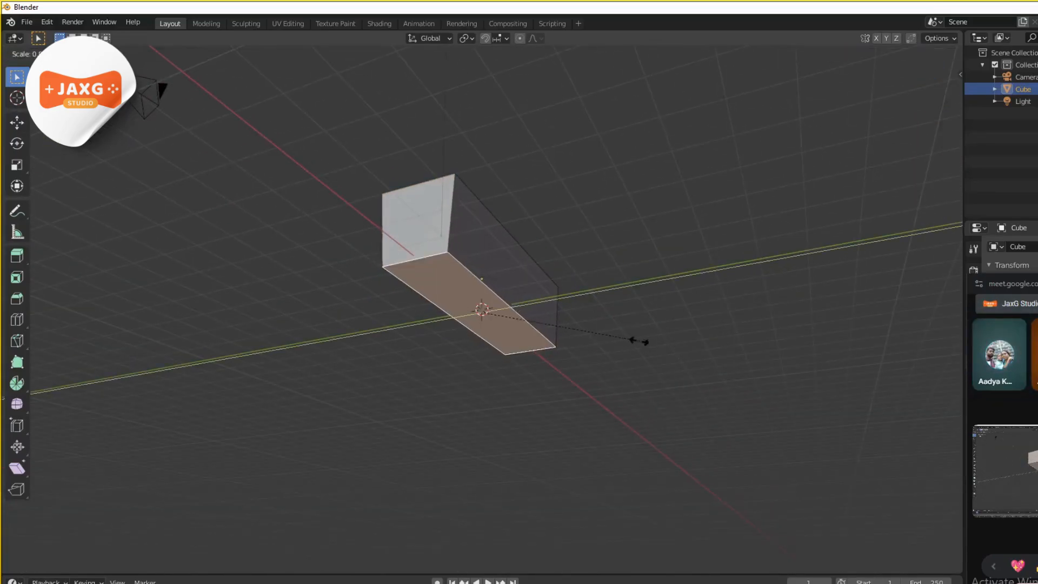
click(498, 318)
Select the hull's top face and scale it up so the sides and both ends flare outward
middle_drag(499, 318, 644, 427)
click(460, 302)
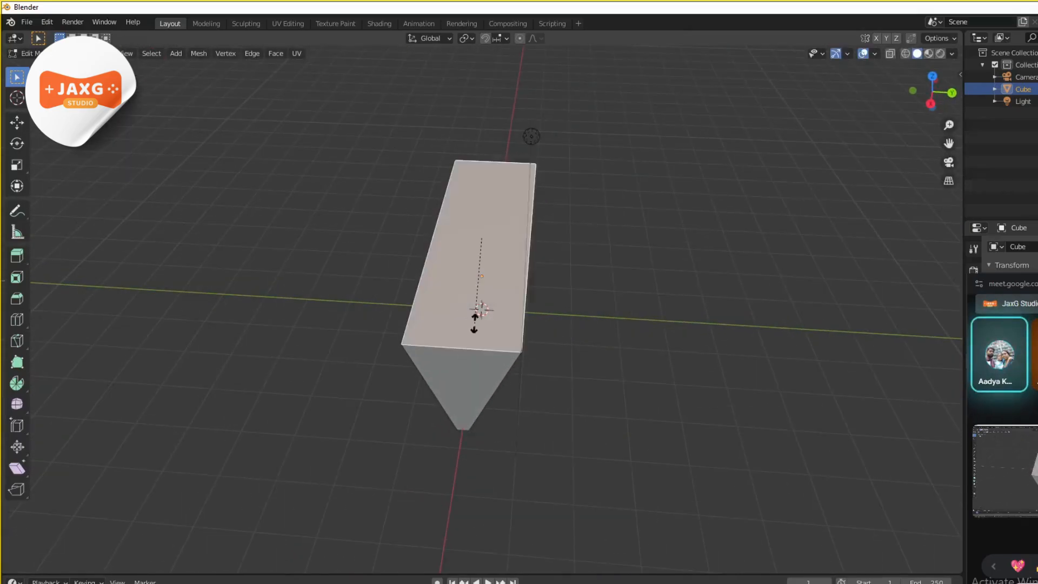
click(503, 341)
middle_drag(503, 342, 509, 189)
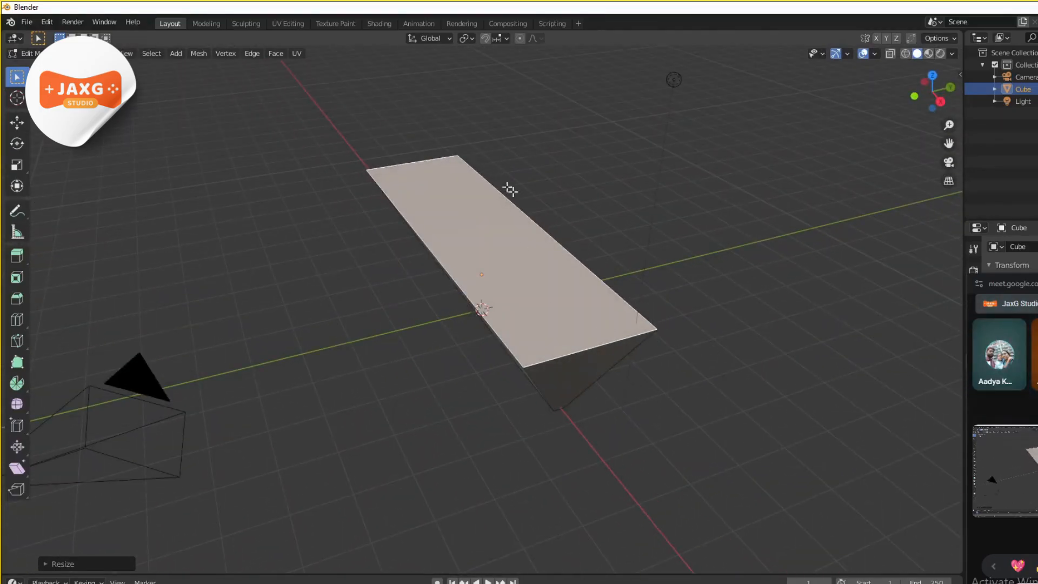
middle_drag(577, 344, 593, 395)
scroll(593, 395, down, 3)
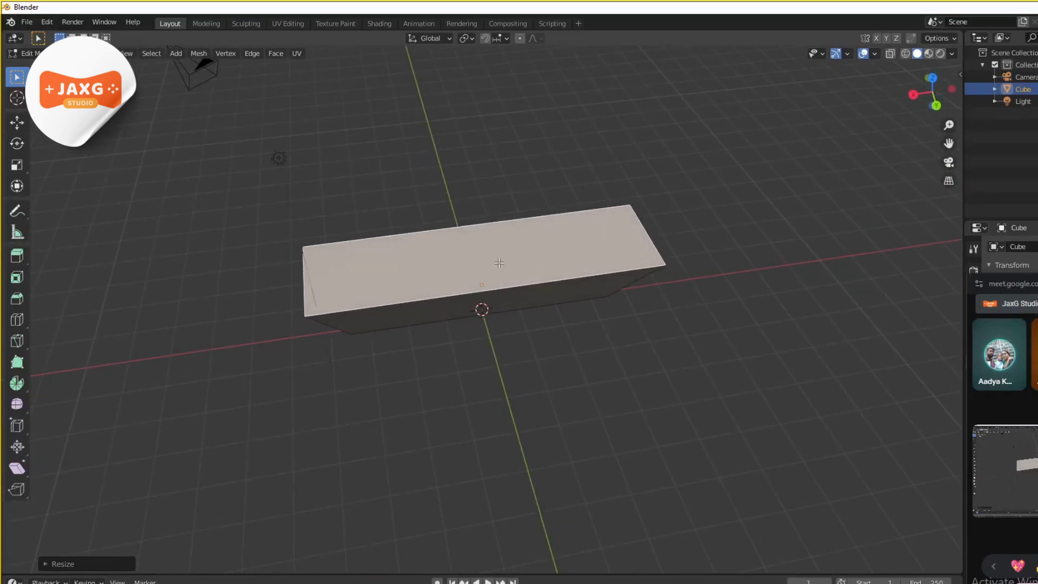
key(i)
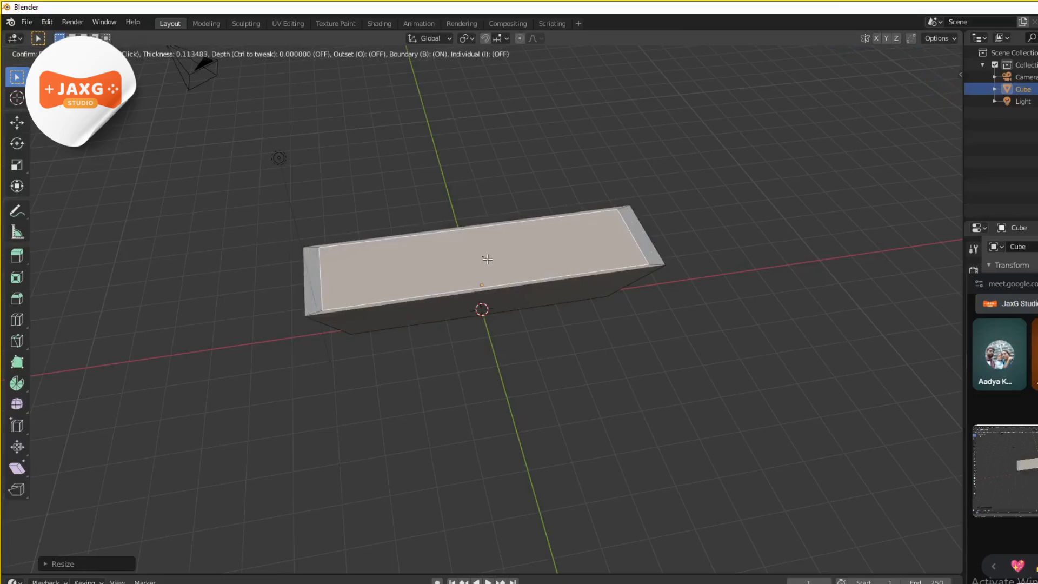
click(488, 259)
key(Tab)
key(ctrl+a)
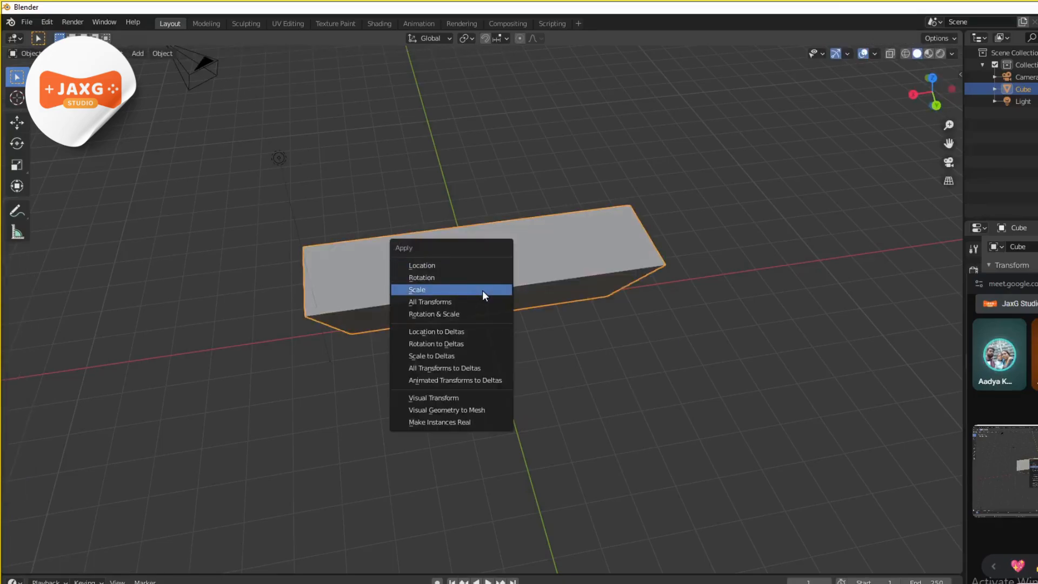
click(482, 291)
key(Tab)
scroll(670, 216, up, 1)
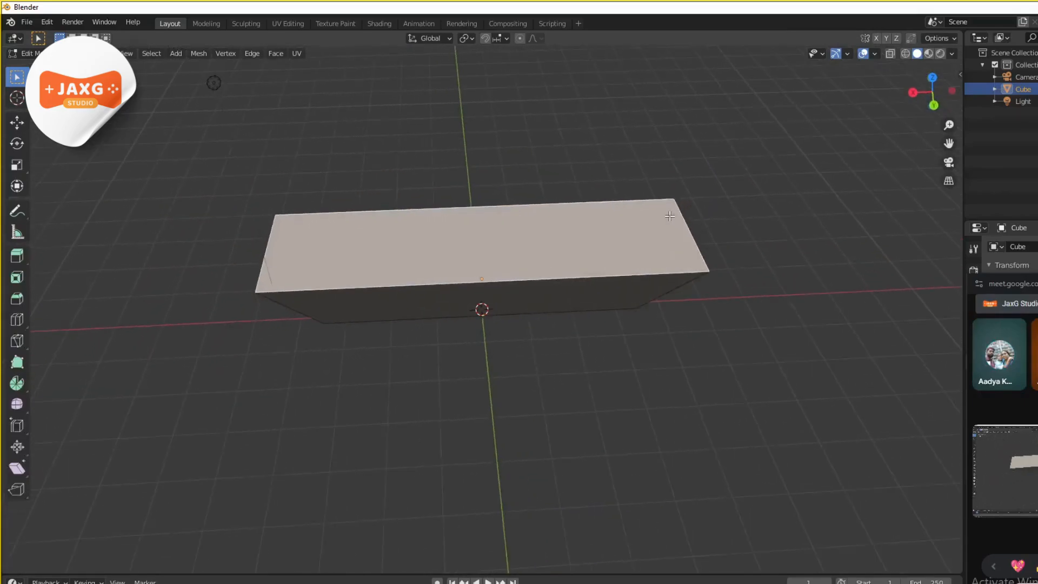
key(i)
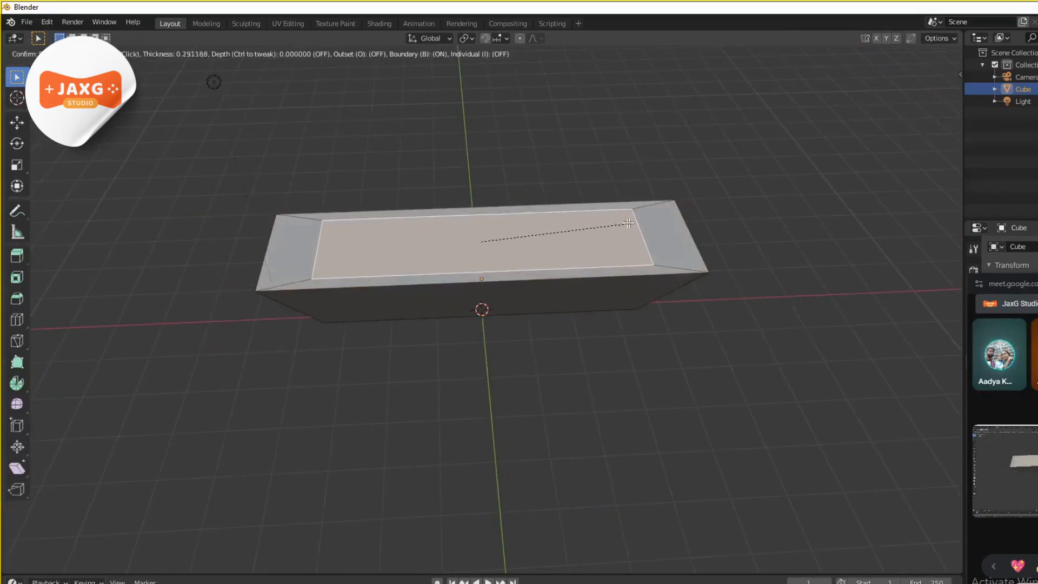
key(Escape)
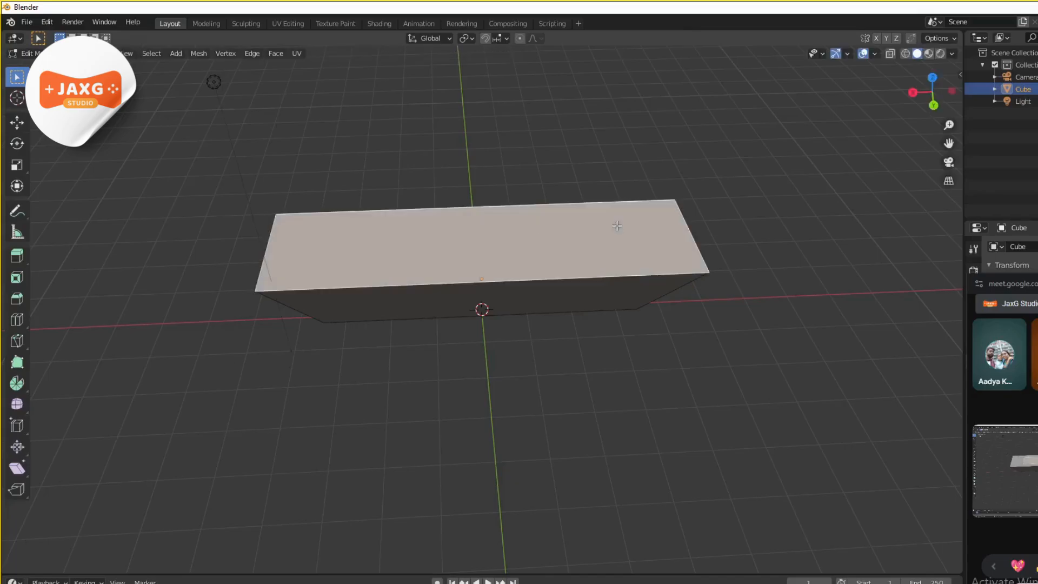
Apply the hull's scale in Object Mode and inset its top face by about 0.27 for an even rim
key(Tab)
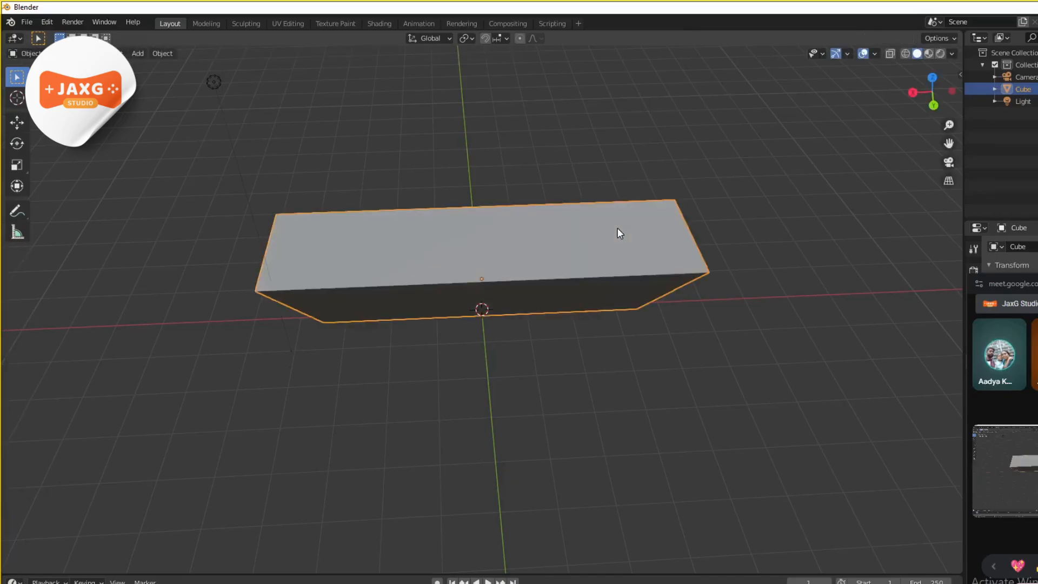
key(ctrl+a)
click(616, 253)
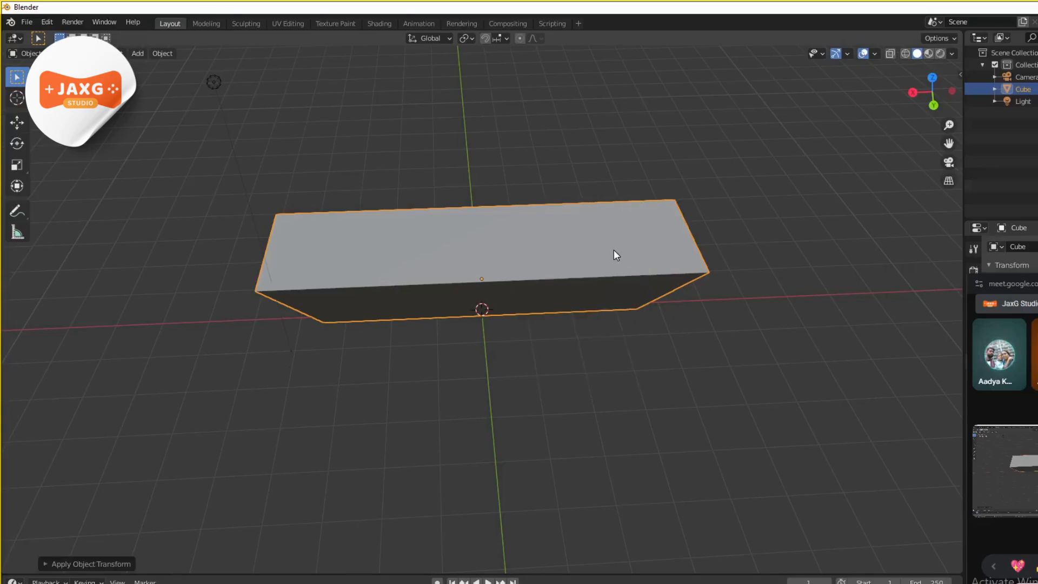
key(Tab)
key(i)
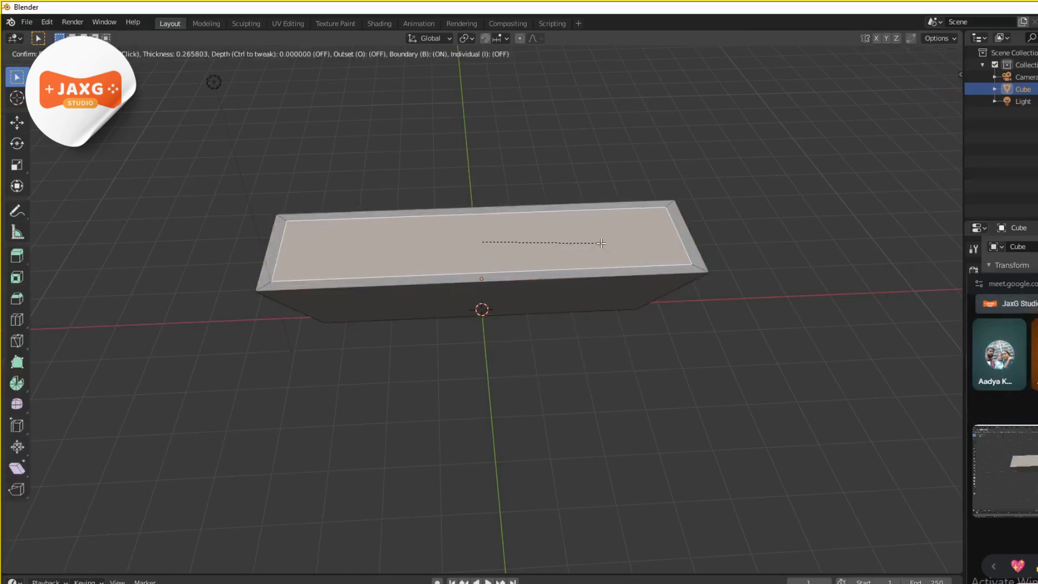
click(601, 243)
Extrude the inset top face downward to hollow out the hull, and return to Object Mode
mouse_move(600, 241)
middle_down()
mouse_move(542, 220)
mouse_move(524, 243)
mouse_move(512, 229)
mouse_move(463, 220)
mouse_move(465, 234)
mouse_move(671, 204)
mouse_move(621, 251)
mouse_move(489, 248)
mouse_move(623, 225)
mouse_move(654, 262)
mouse_move(610, 258)
middle_up()
key(e)
click(513, 244)
scroll(465, 235, up, 3)
scroll(672, 204, down, 5)
key(Tab)
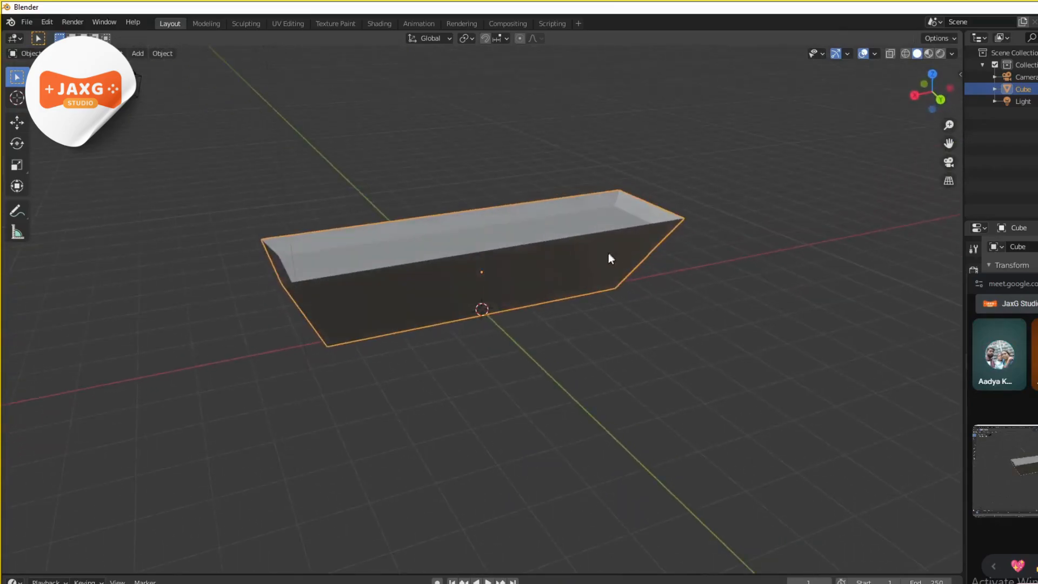
Add a cylinder mesh at the 3D cursor and scale it down uniformly to a small post
key(shift+a)
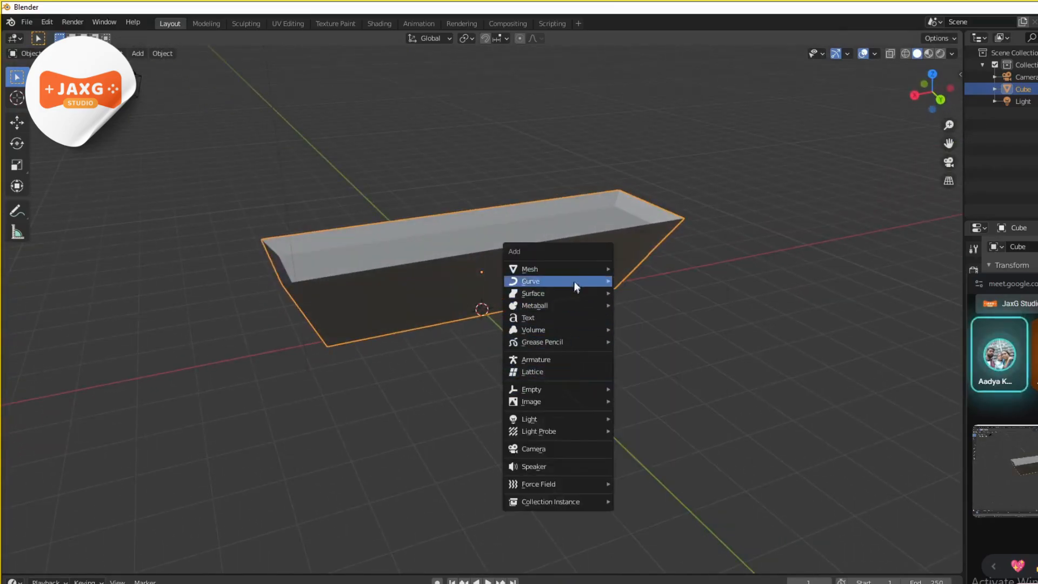
mouse_move(578, 268)
click(653, 330)
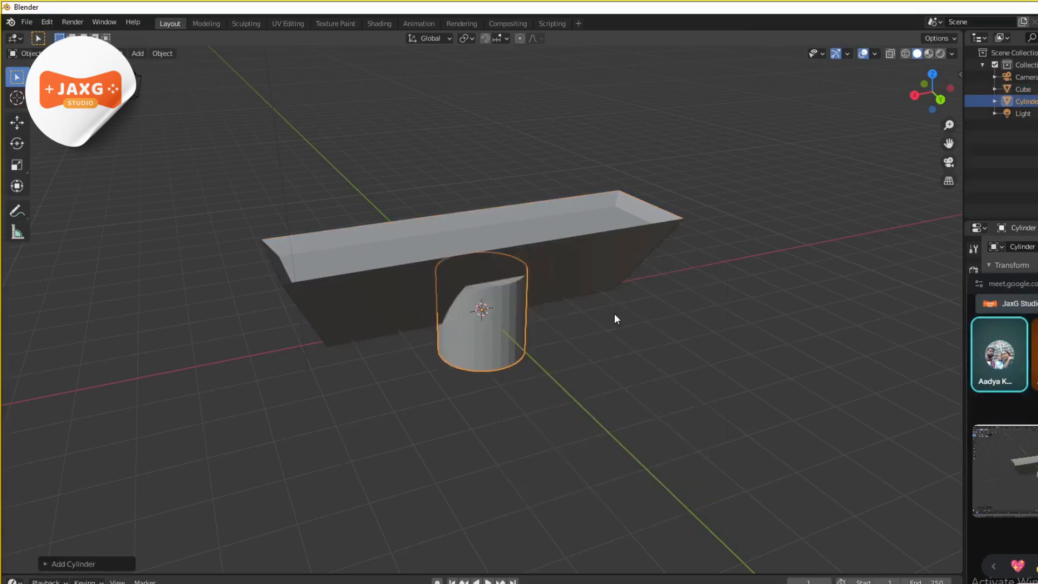
key(s)
click(494, 313)
Raise the small cylinder along the Z axis to the open upper part of the hull
key(g)
key(z)
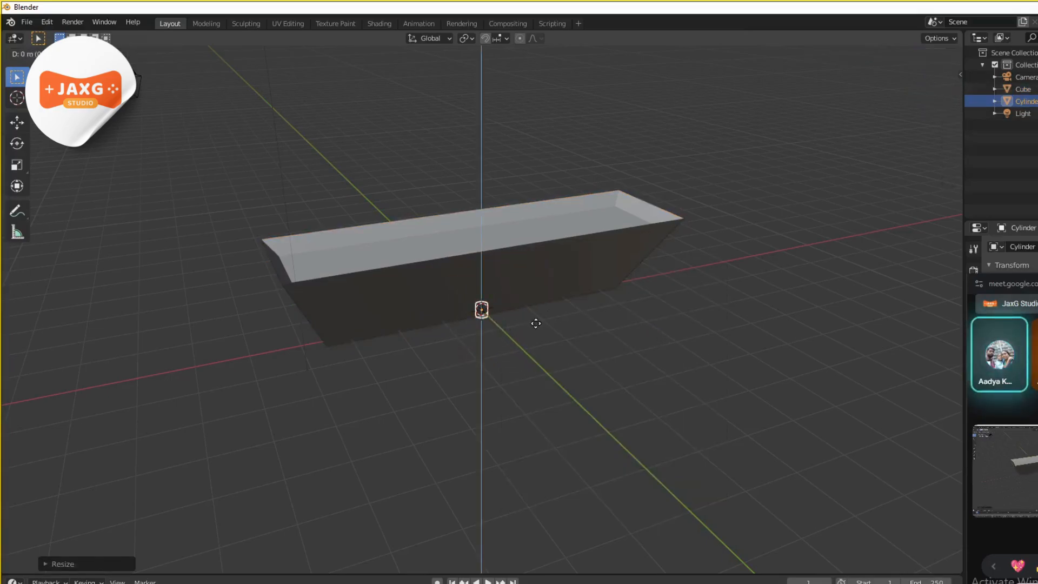
click(541, 227)
Enable snapping to faces and lower the cylinder along the Z axis onto the hull's inner floor
scroll(544, 199, up, 4)
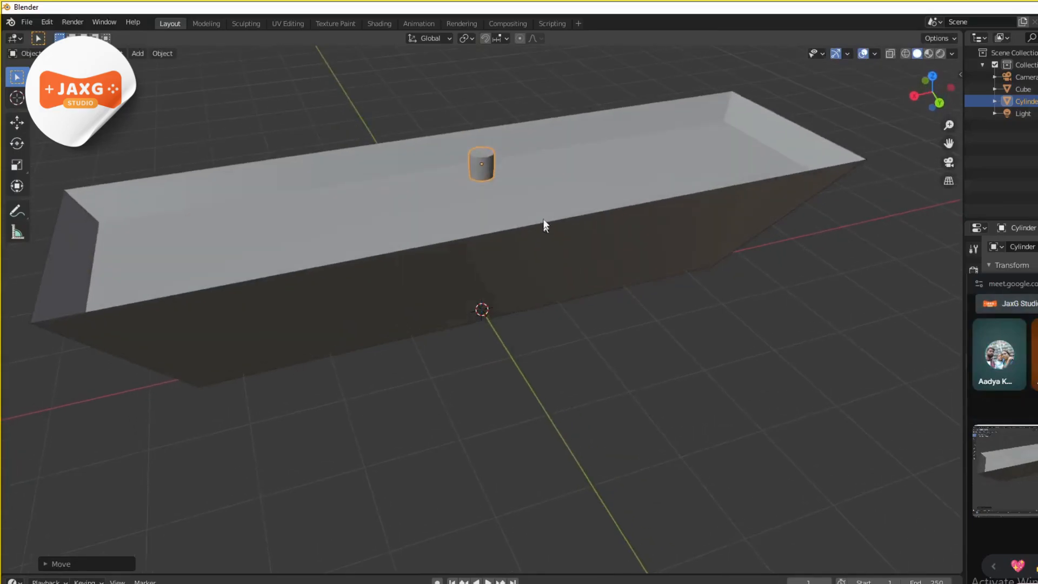
click(505, 38)
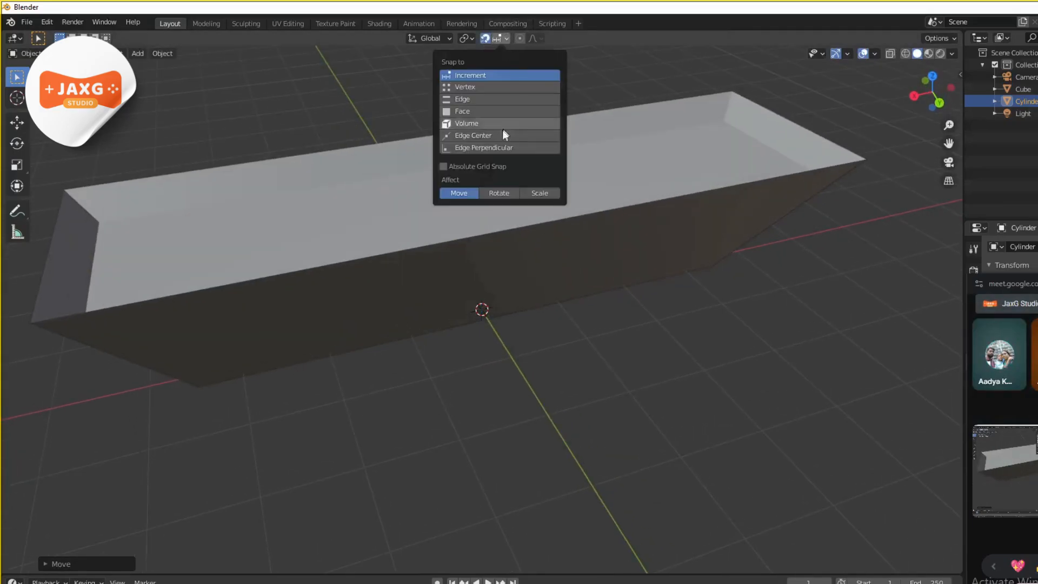
click(484, 108)
key(g)
key(z)
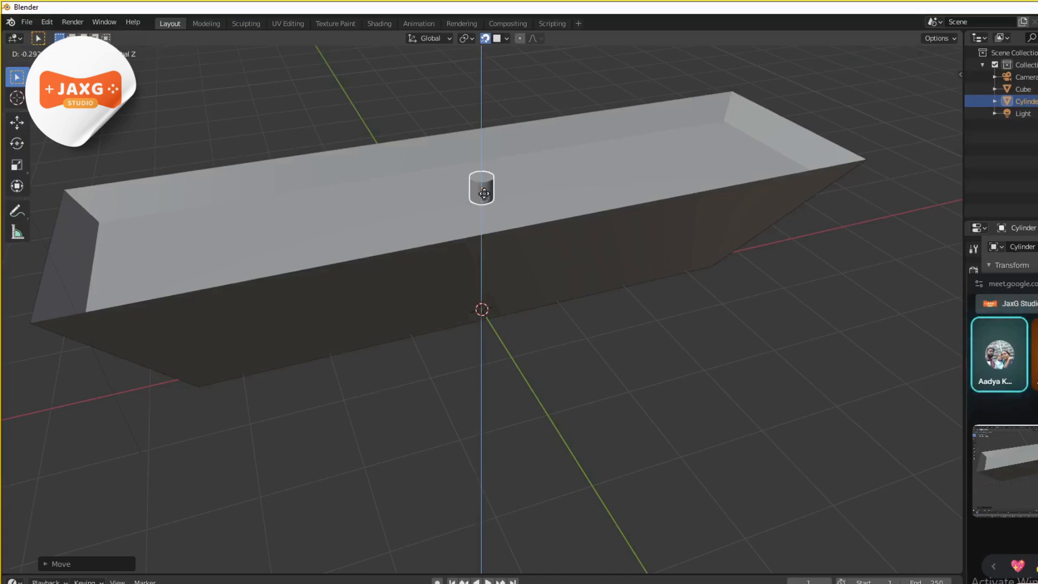
click(482, 219)
Apply smooth shading to the small cylinder
middle_drag(482, 220, 510, 220)
scroll(543, 200, up, 2)
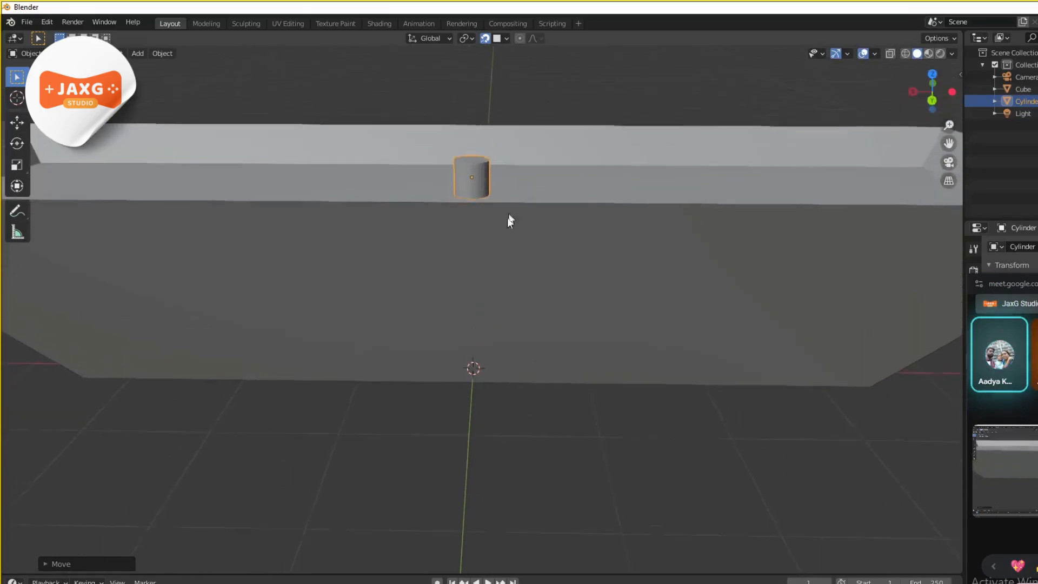
scroll(472, 269, up, 3)
middle_drag(471, 269, 515, 278)
scroll(476, 266, down, 5)
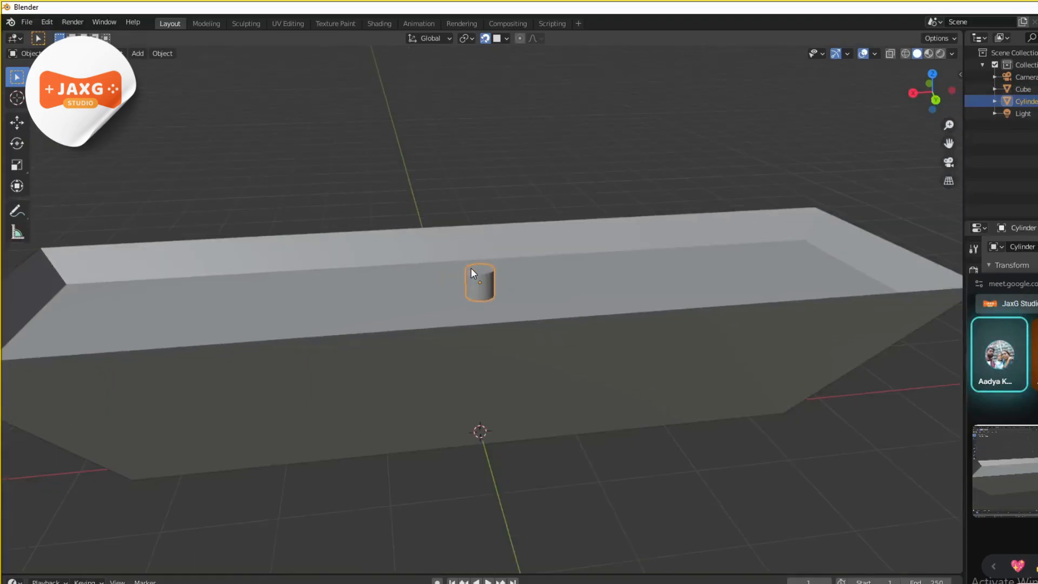
scroll(471, 268, up, 3)
scroll(486, 290, down, 4)
right_click(482, 290)
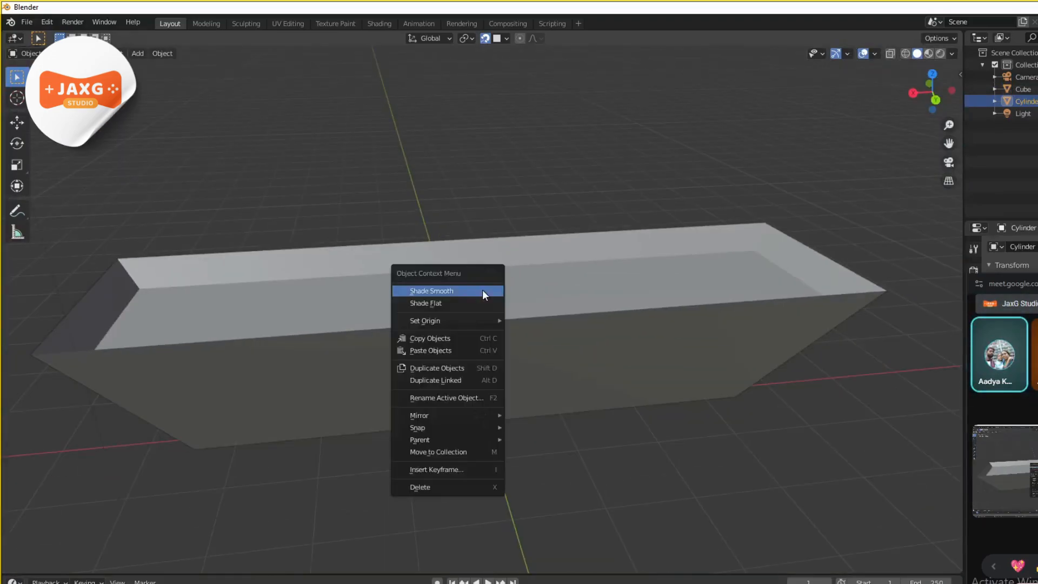
click(488, 290)
Snap the selected cylinder to the 3D cursor at the world origin
key(shift+a)
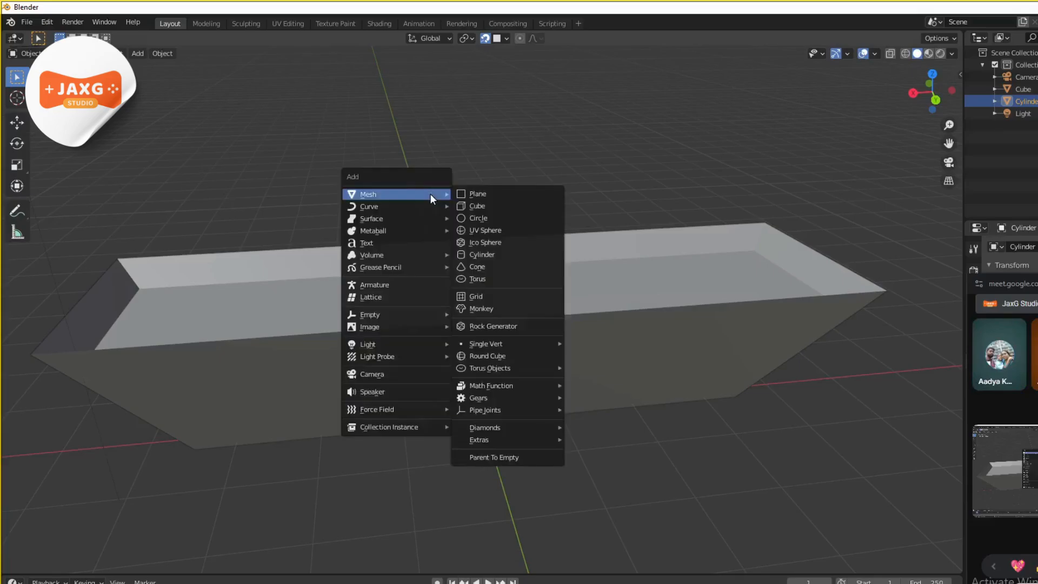
key(Escape)
key(shift+s)
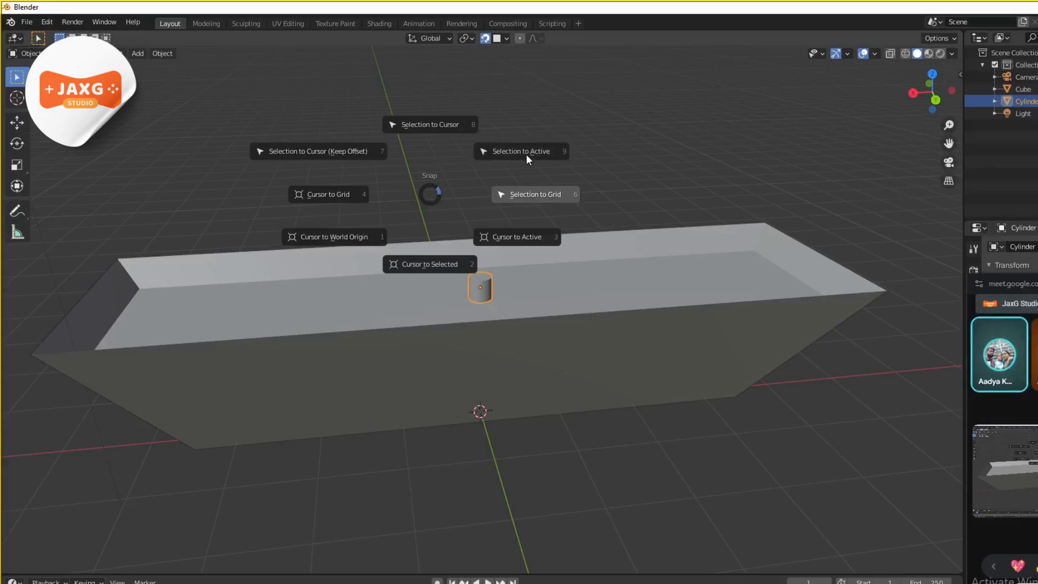
click(446, 124)
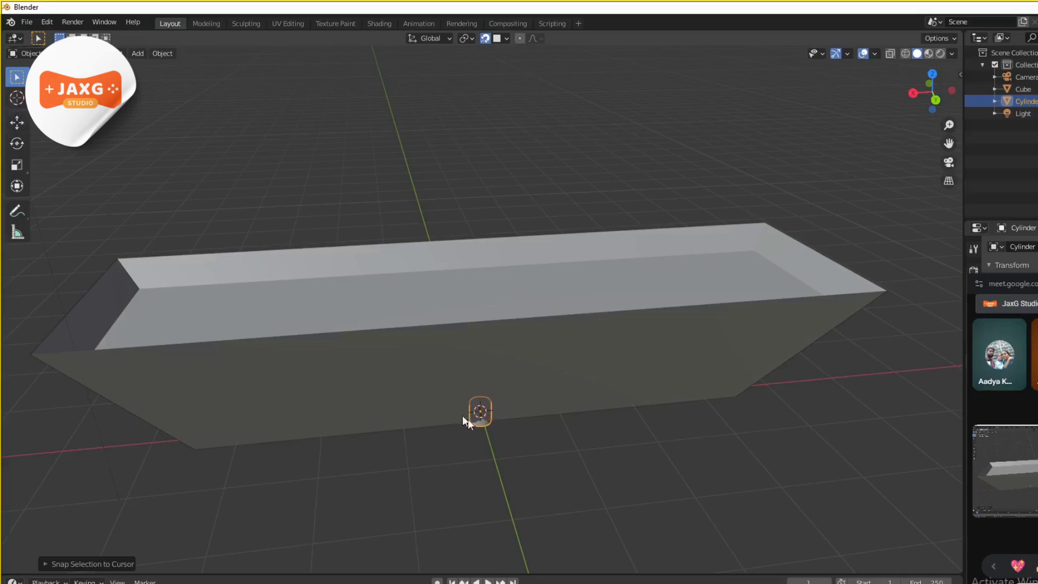
Turn off snapping and raise the cylinder about 0.07 m along the Z axis, level with the hull's underside
scroll(532, 419, up, 2)
middle_drag(532, 418, 522, 388)
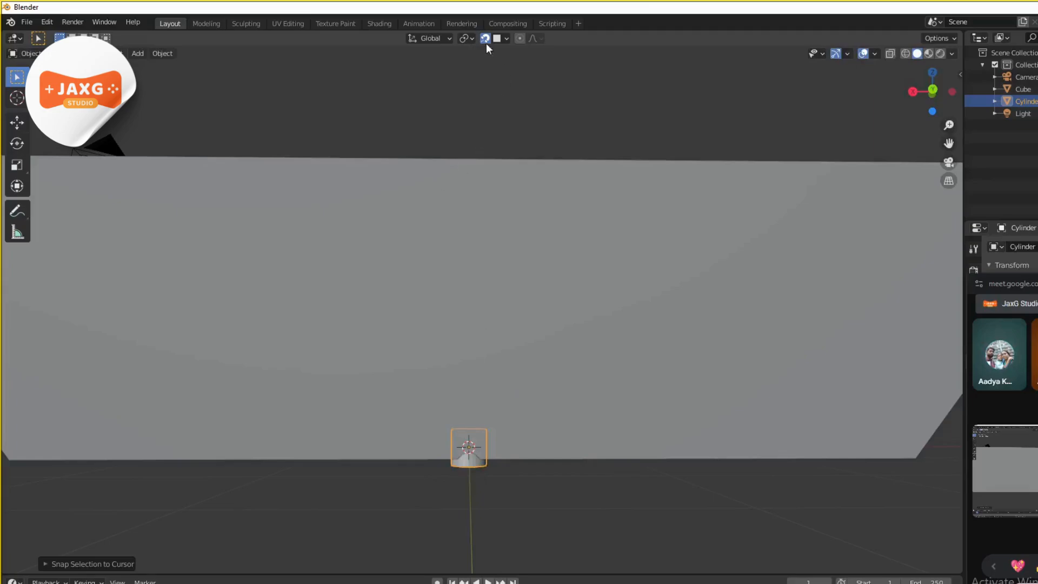
key(g)
key(z)
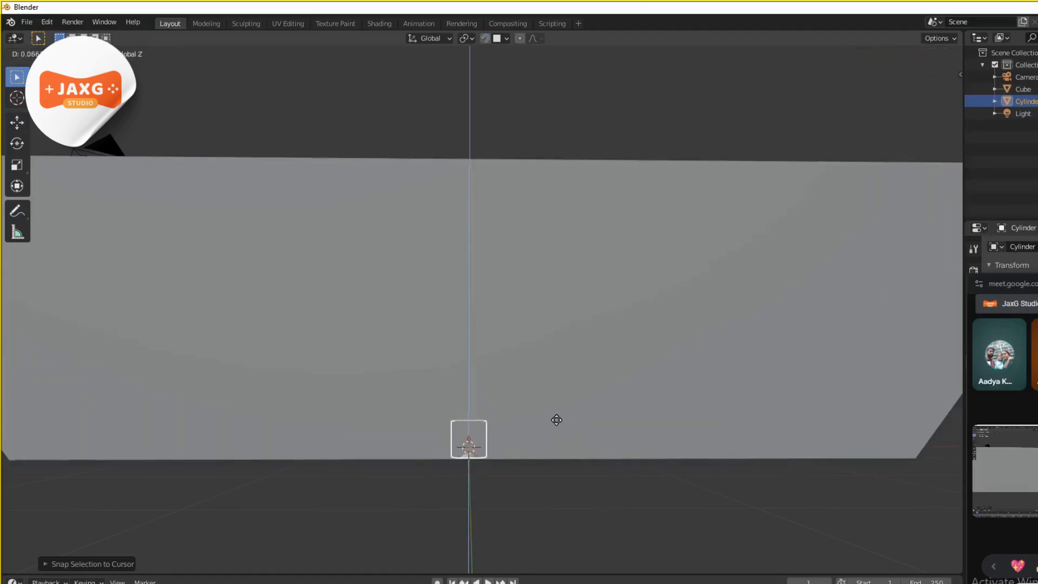
click(557, 420)
Raise the cylinder along the Z axis until its base is level with the 3D cursor at the world origin
click(952, 92)
click(913, 92)
key(g)
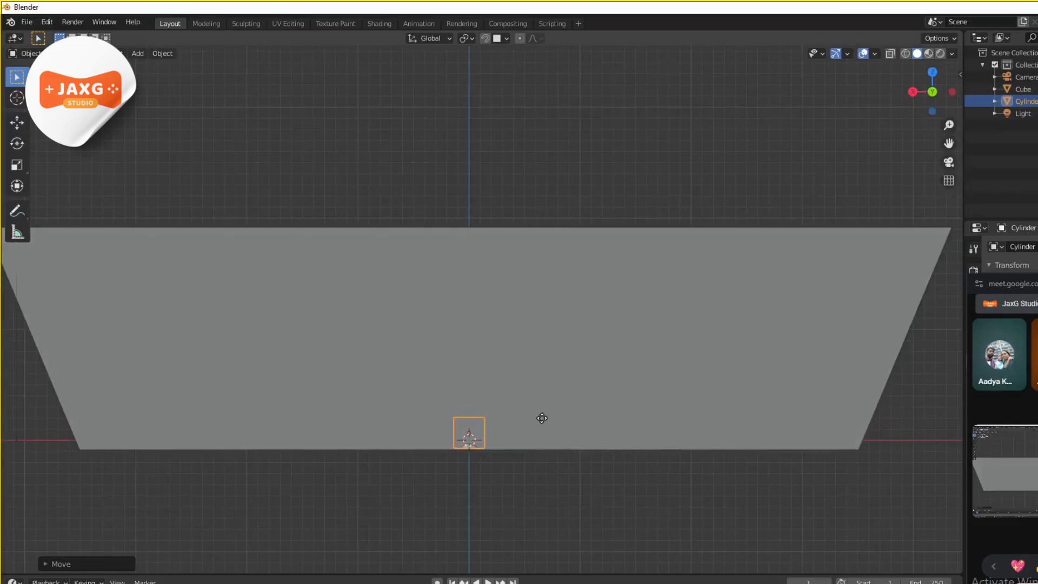
key(z)
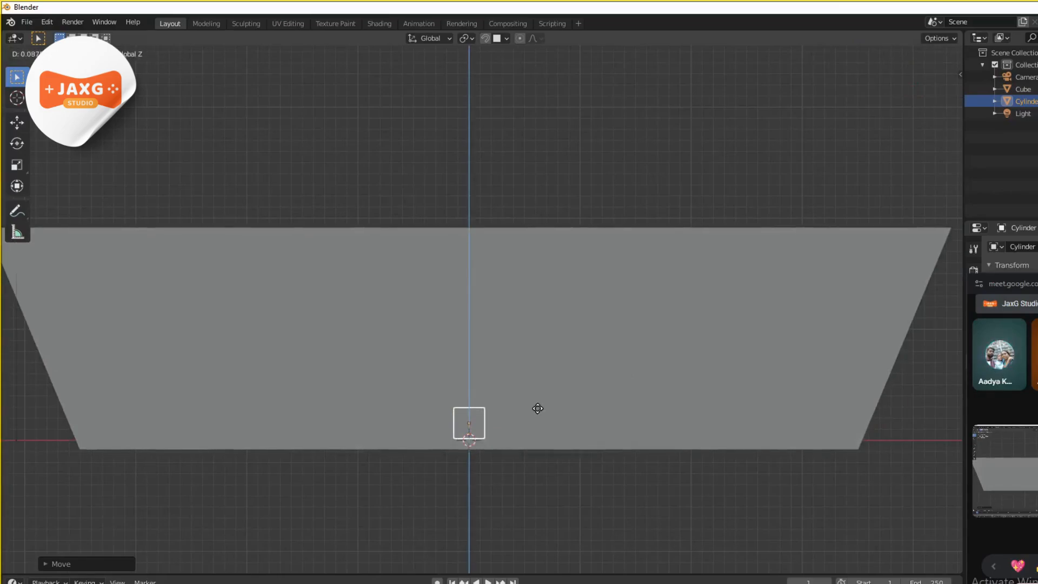
click(537, 412)
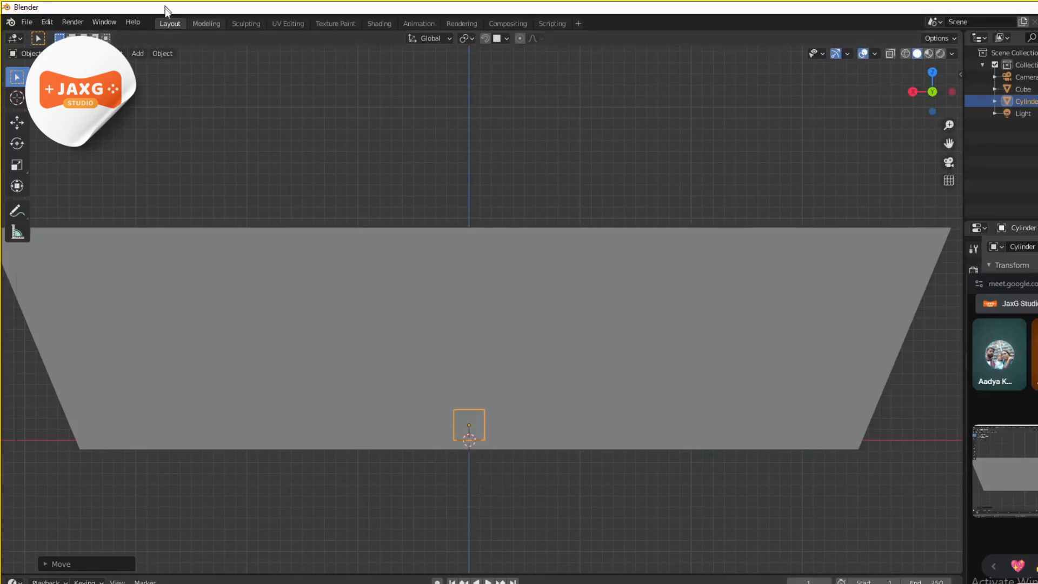
Set the cylinder's origin to the 3D cursor at its base
click(163, 53)
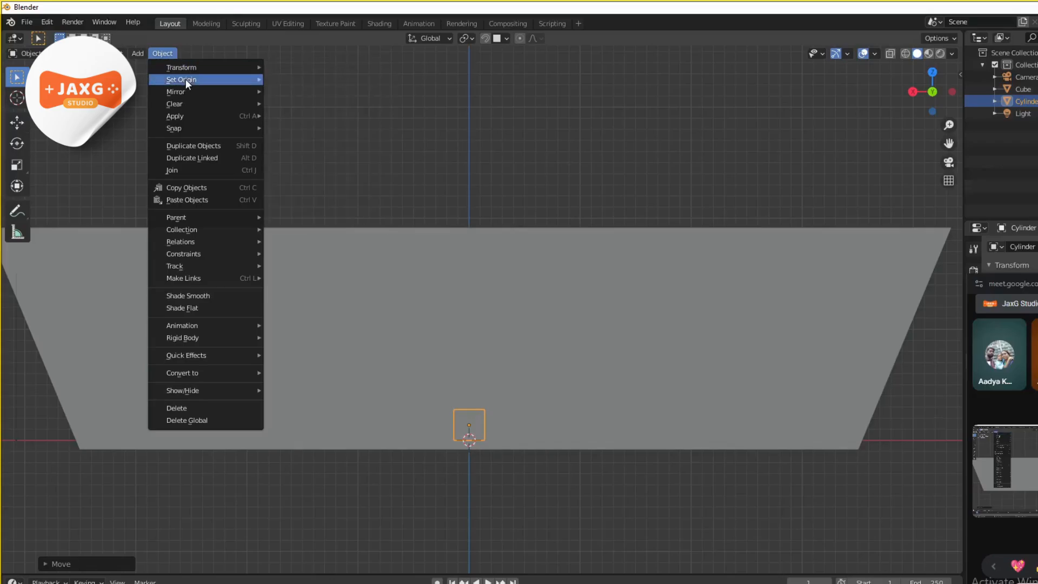
mouse_move(186, 79)
click(318, 108)
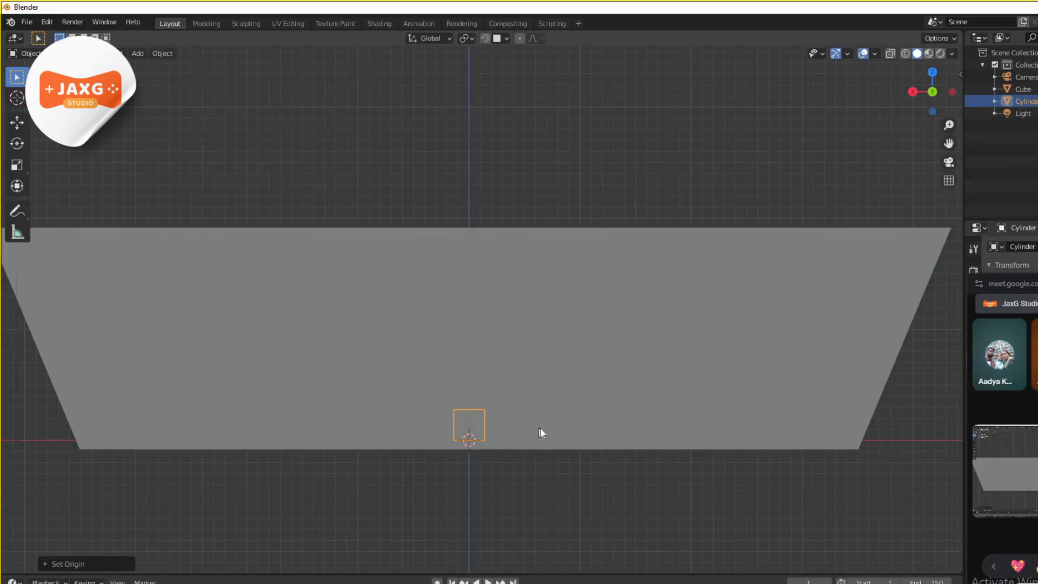
Move the cylinder up along the Z axis until it clears the hull's floor
middle_drag(541, 433, 518, 455)
key(g)
key(z)
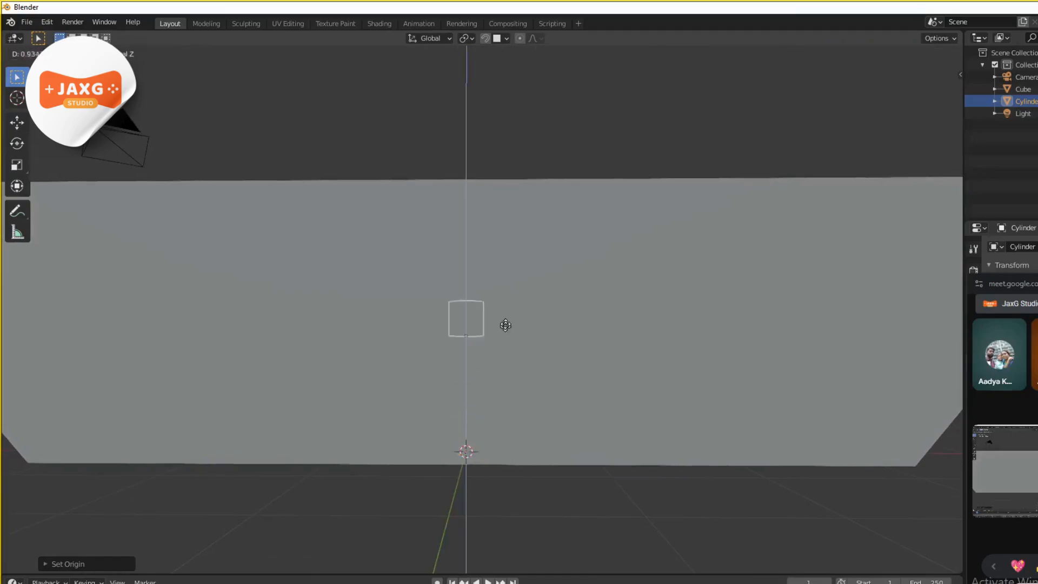
click(510, 175)
middle_drag(511, 174, 512, 83)
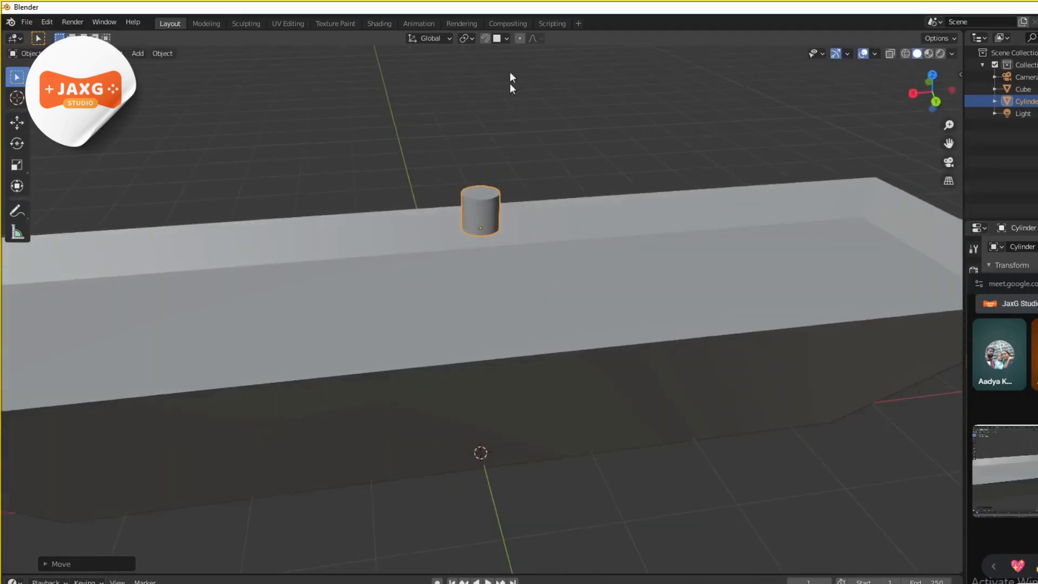
Enable snapping and lower the cylinder along the Z axis so its base rests on the hull's inner floor
click(485, 37)
middle_drag(522, 181, 539, 187)
key(g)
key(z)
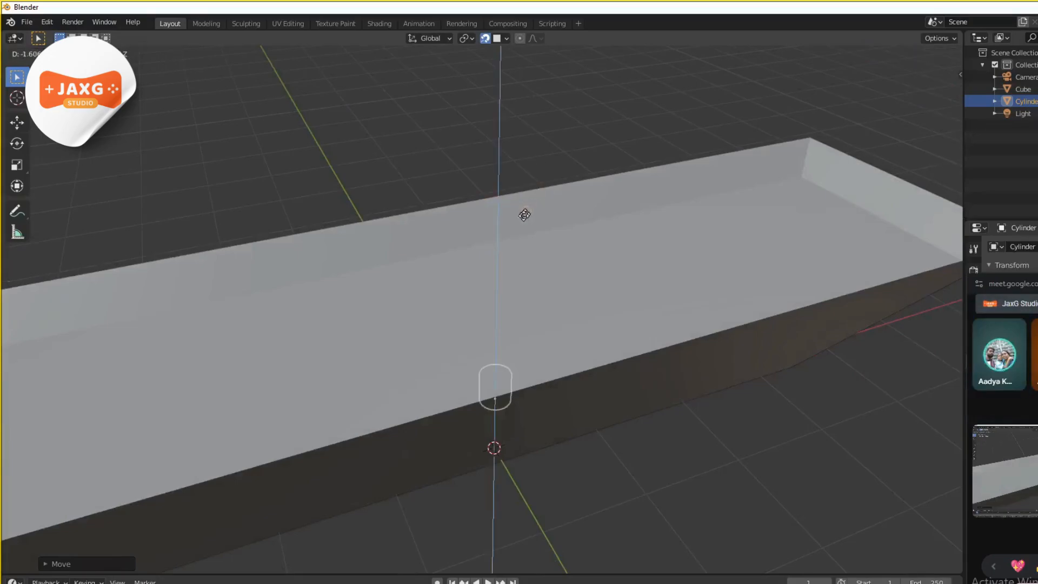
click(492, 323)
middle_drag(492, 324, 499, 283)
Stretch the cylinder along the Z axis into a tall mast rising well above the hull, and deselect it
key(s)
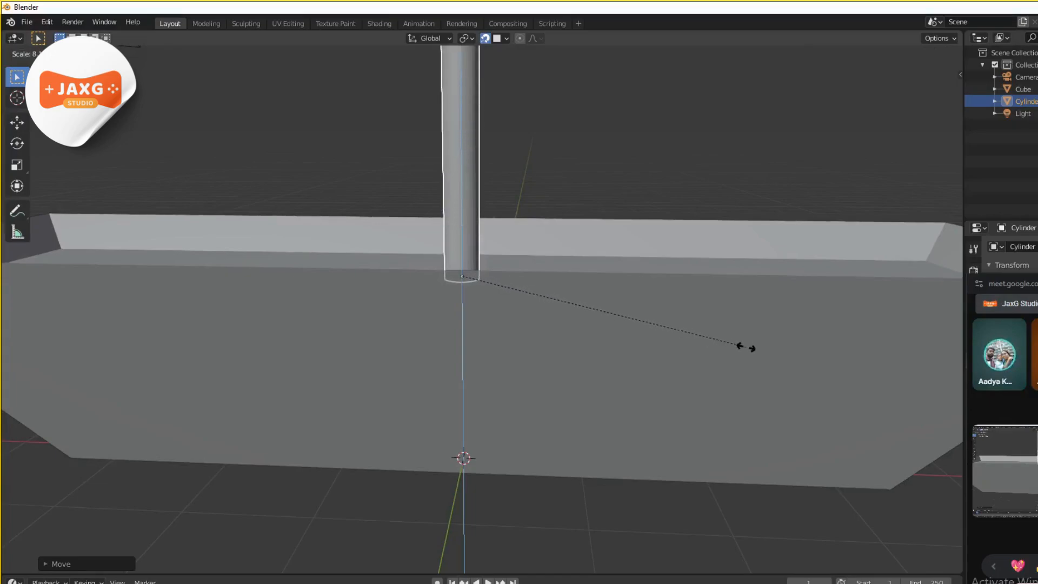
click(746, 347)
scroll(639, 365, down, 6)
key(s)
key(z)
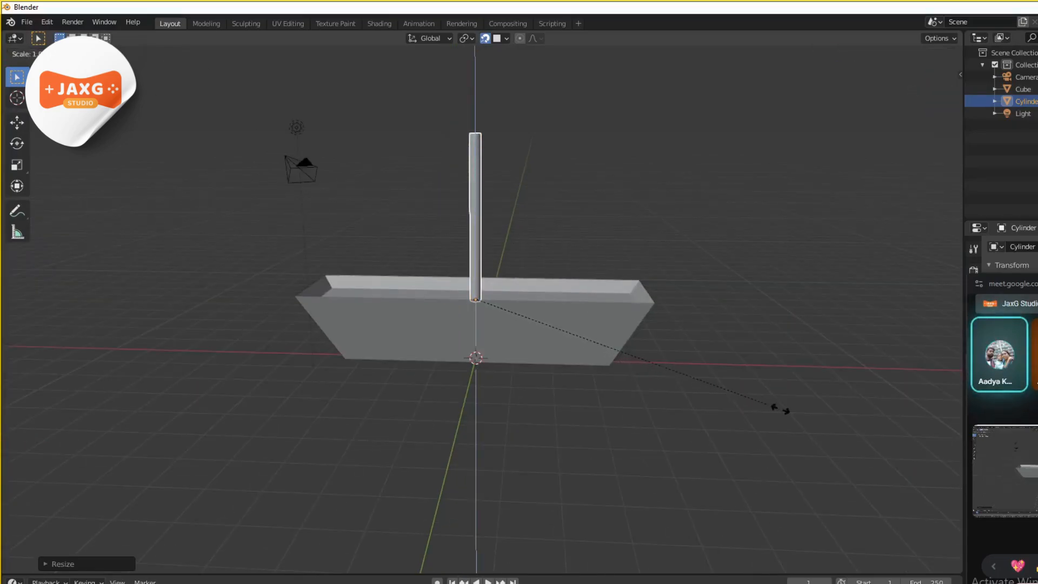
click(832, 425)
middle_drag(697, 411, 556, 372)
scroll(605, 384, up, 4)
scroll(602, 379, down, 5)
scroll(557, 372, up, 4)
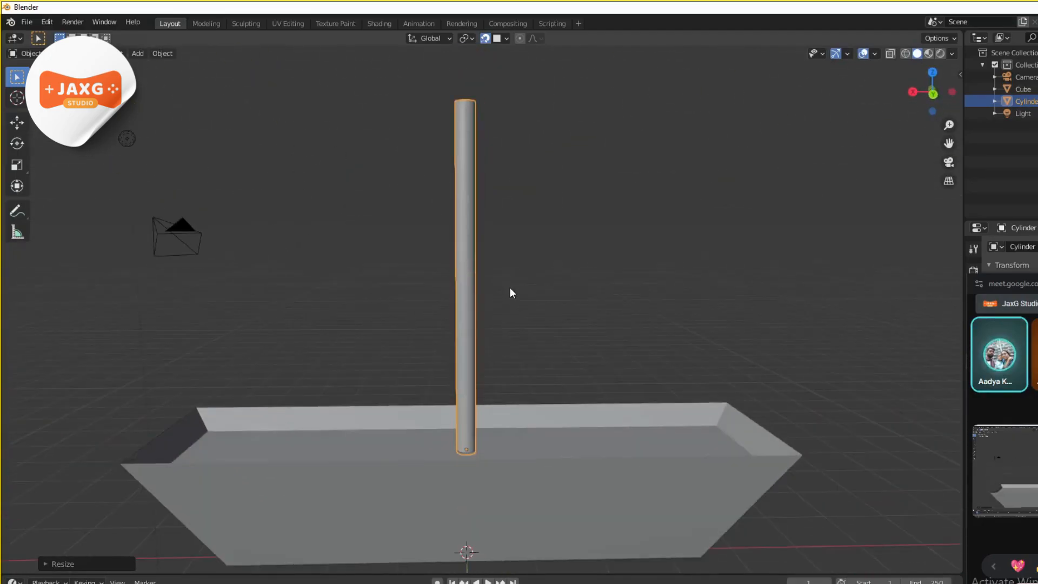
middle_drag(508, 287, 505, 299)
click(504, 297)
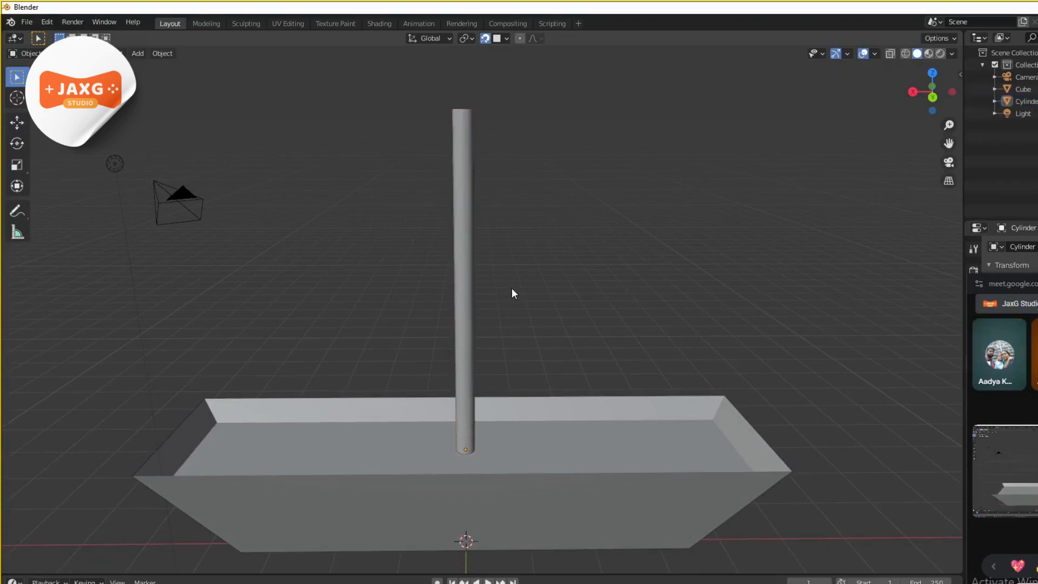
Add a cube and raise it along the Z axis to the upper end of the mast
key(shift+a)
mouse_move(508, 289)
click(577, 300)
key(g)
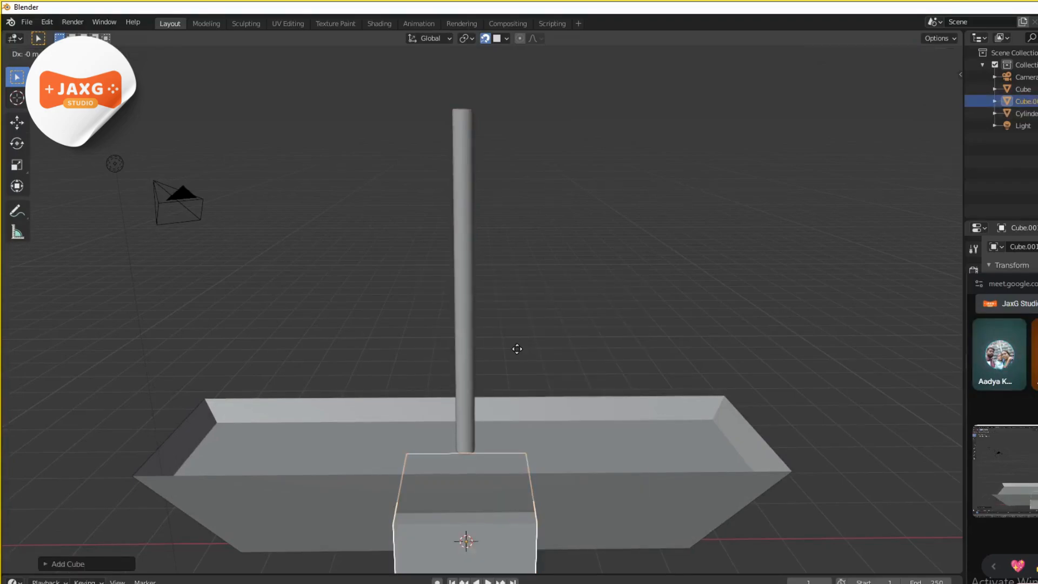
key(z)
click(580, 518)
middle_drag(556, 510, 640, 528)
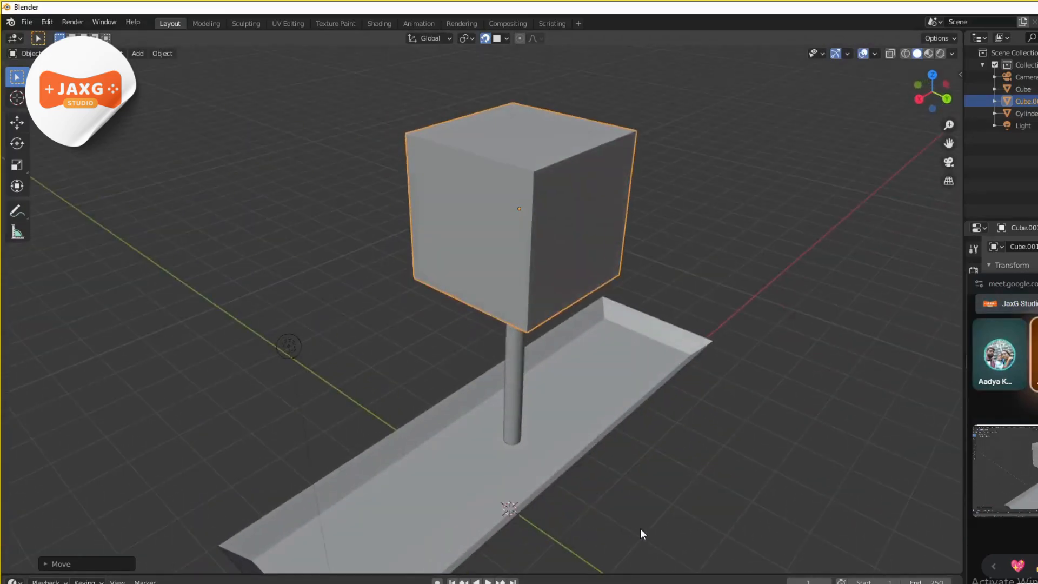
Flatten the new cube along the Y axis into a thin panel and move it along X until its edge meets the mast
key(s)
key(y)
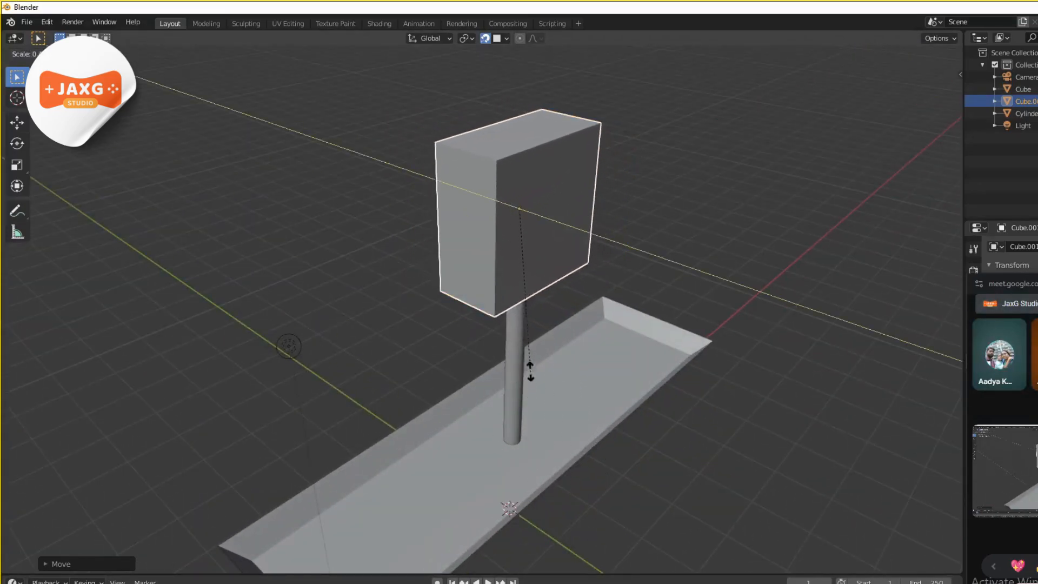
click(496, 244)
key(g)
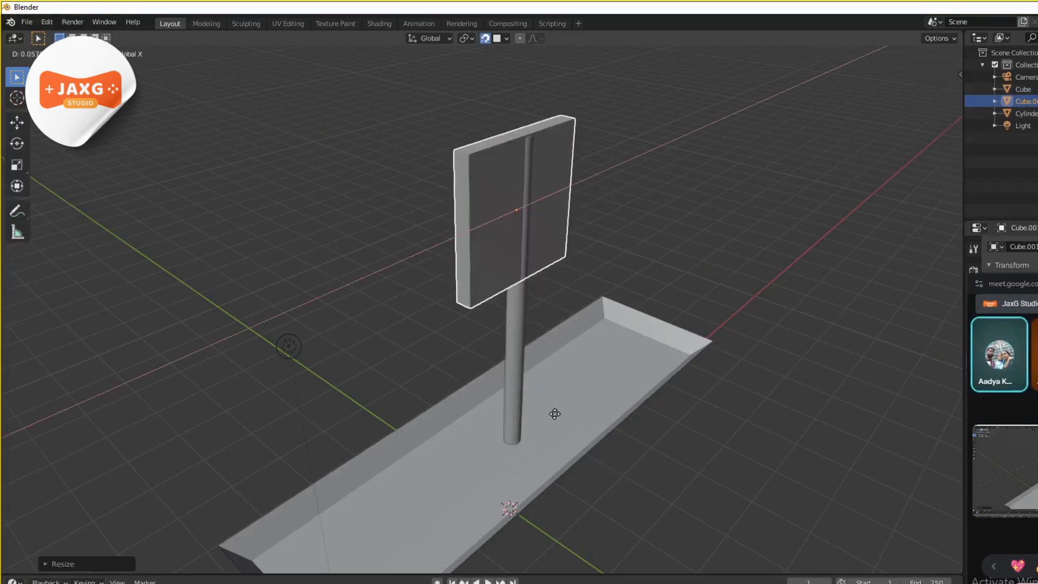
click(608, 388)
middle_drag(608, 388, 510, 371)
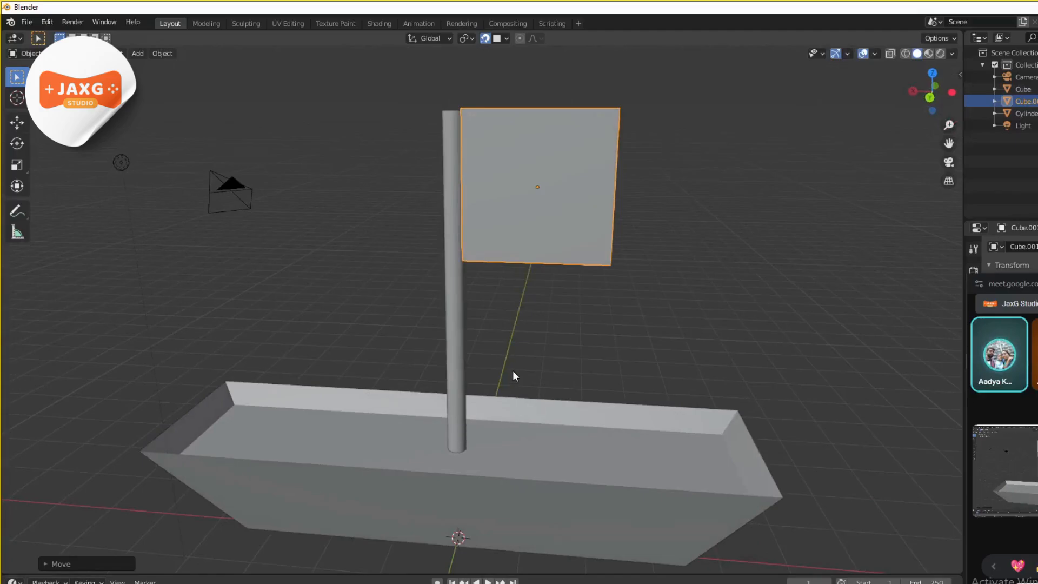
Scale the panel down along Z to about half its height and raise it to just below the mast's tip as a flag
key(s)
key(x)
key(z)
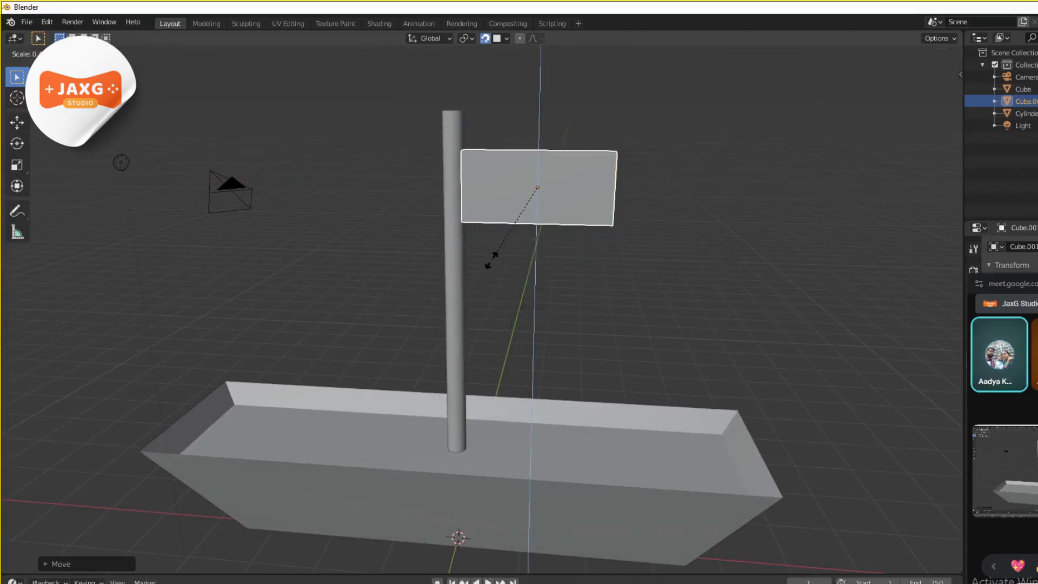
click(491, 260)
key(g)
key(z)
click(538, 312)
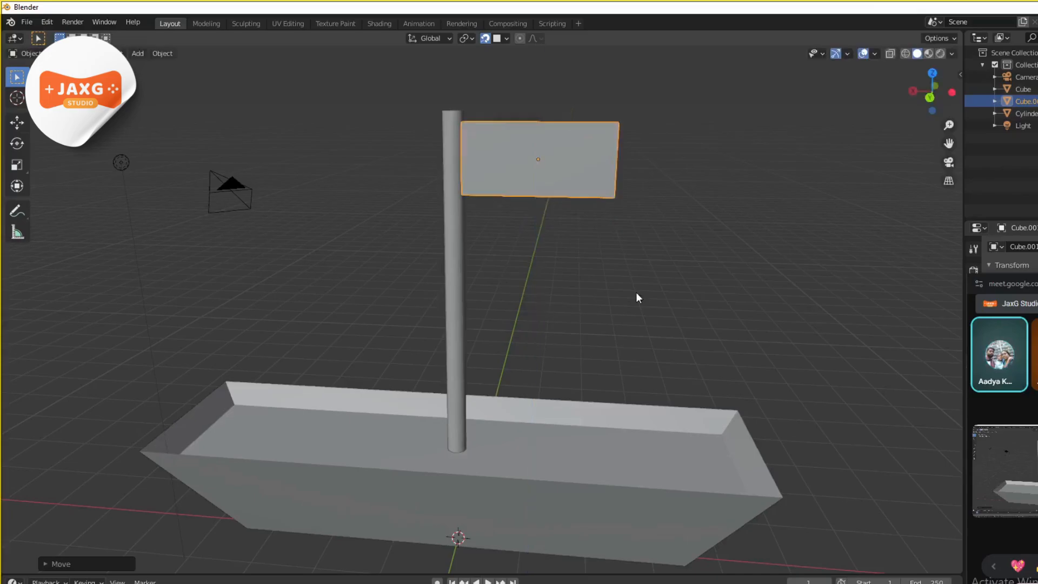
Save the boat model as boat.blend in the D:\3D objects\Class folder
middle_drag(636, 294, 680, 233)
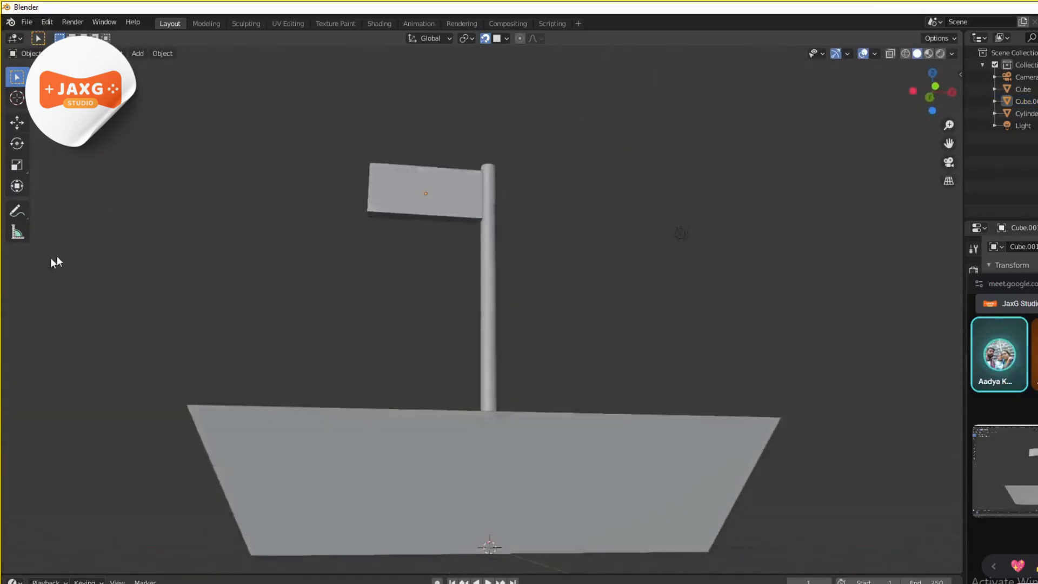
scroll(56, 262, down, 5)
middle_drag(56, 263, 333, 311)
scroll(332, 313, up, 3)
middle_drag(306, 357, 292, 280)
middle_drag(429, 363, 683, 319)
click(27, 22)
mouse_move(76, 200)
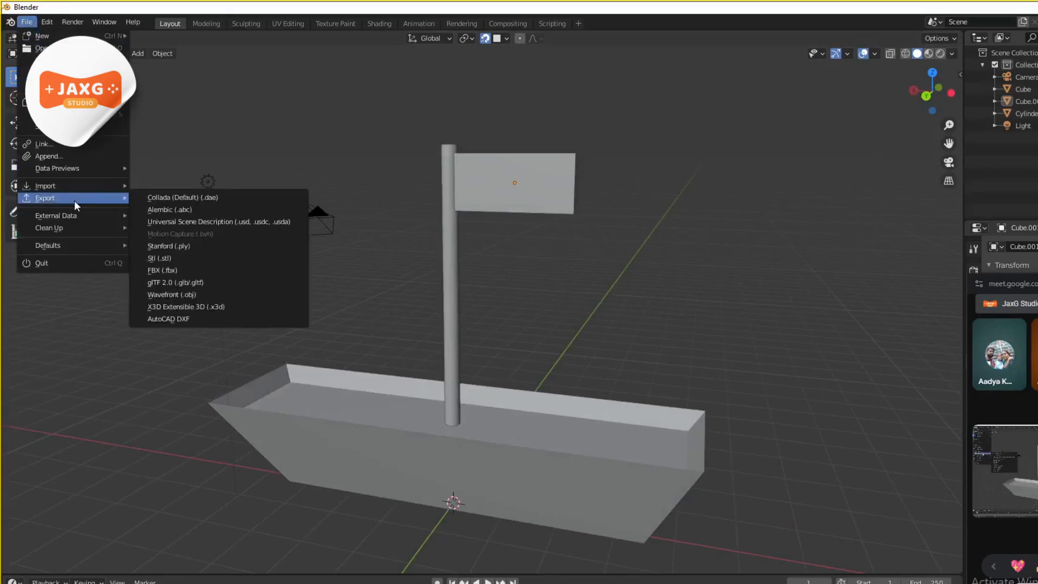
click(60, 114)
click(495, 511)
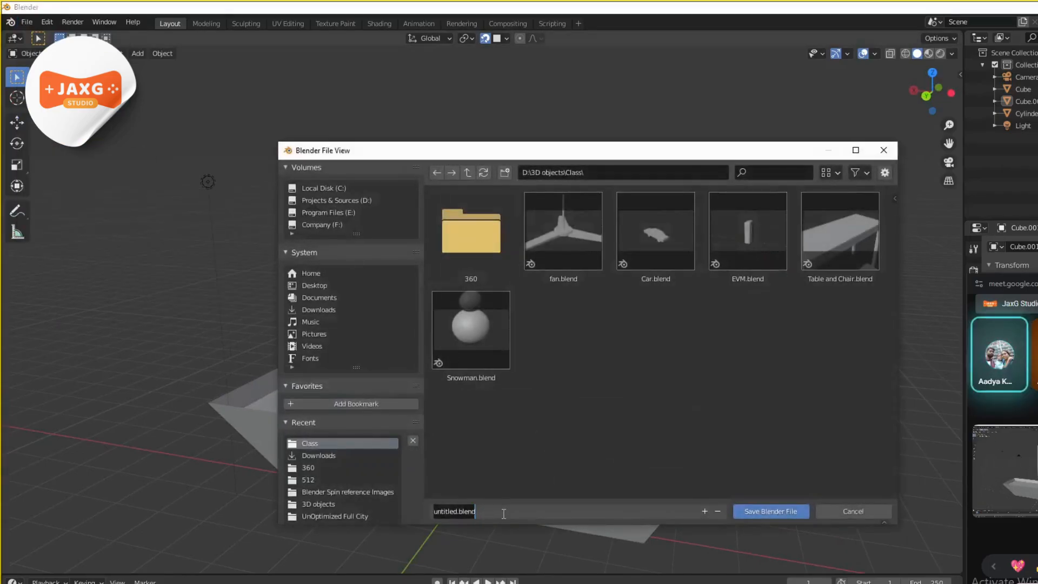
text(boat.Ble)
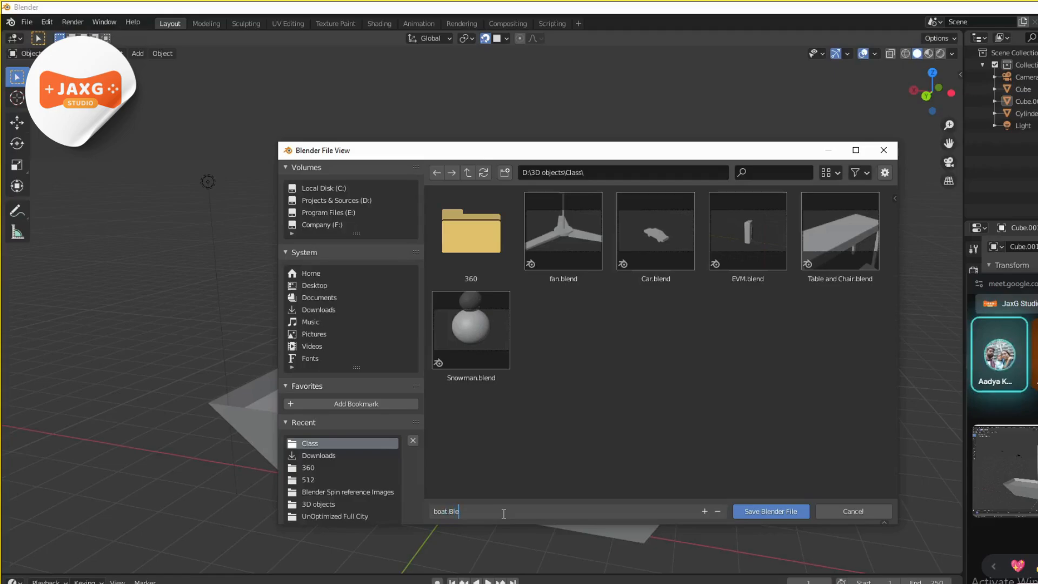
text(.blend)
key(Return)
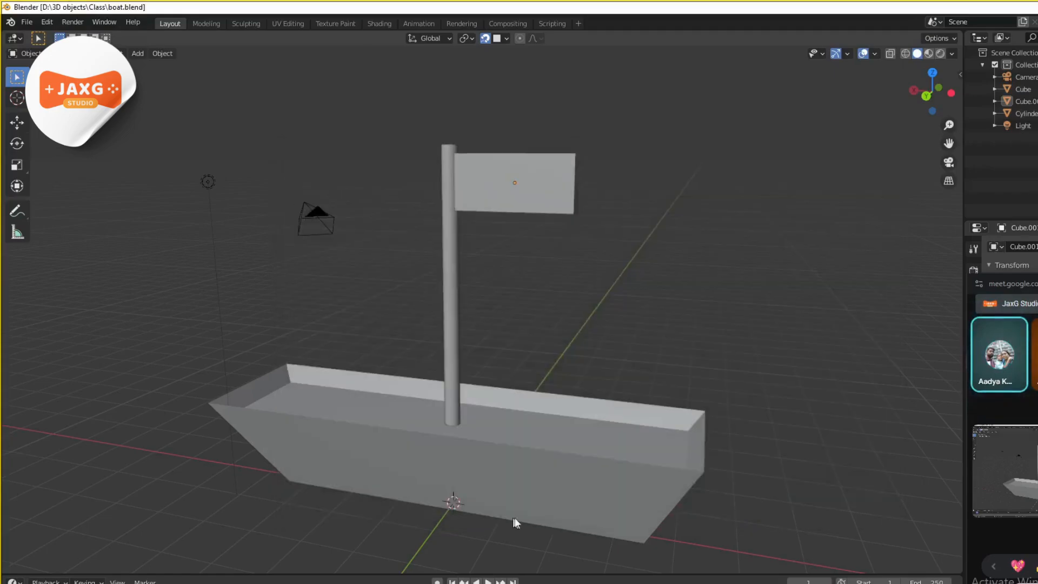